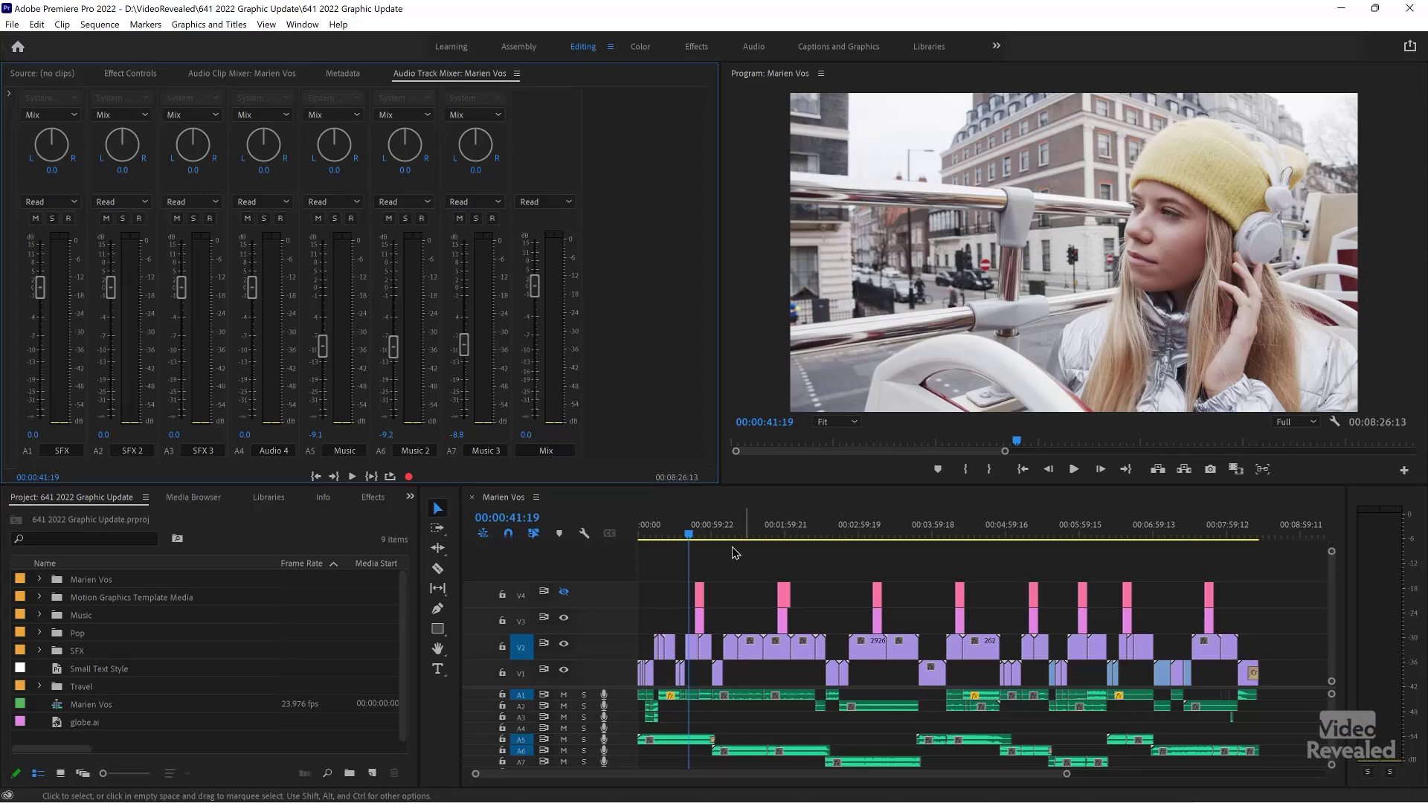
- Preview the brown lower-third titles by scrubbing and playing from the riverside shot
left_click(703, 536)
left_click_drag(706, 541, 874, 548)
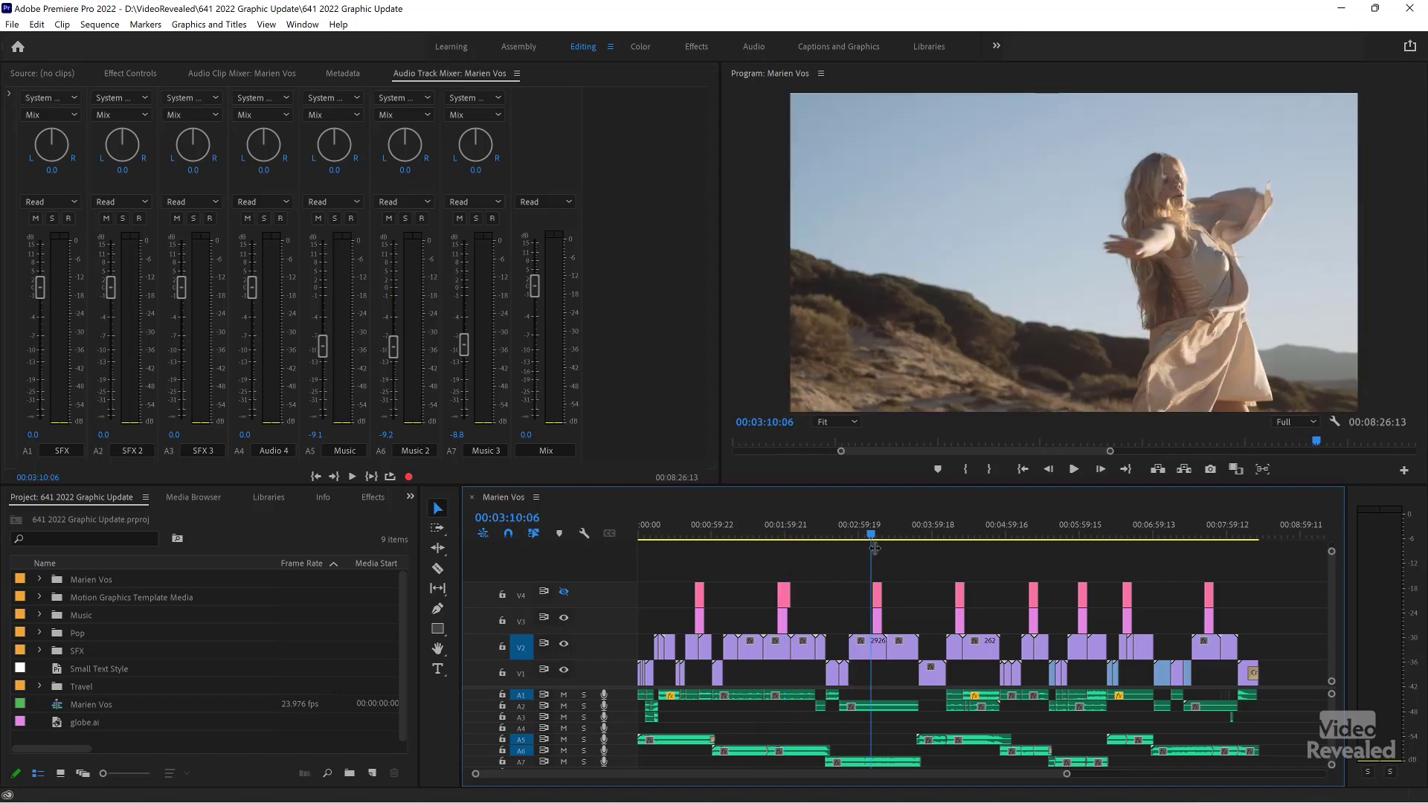
key("space")
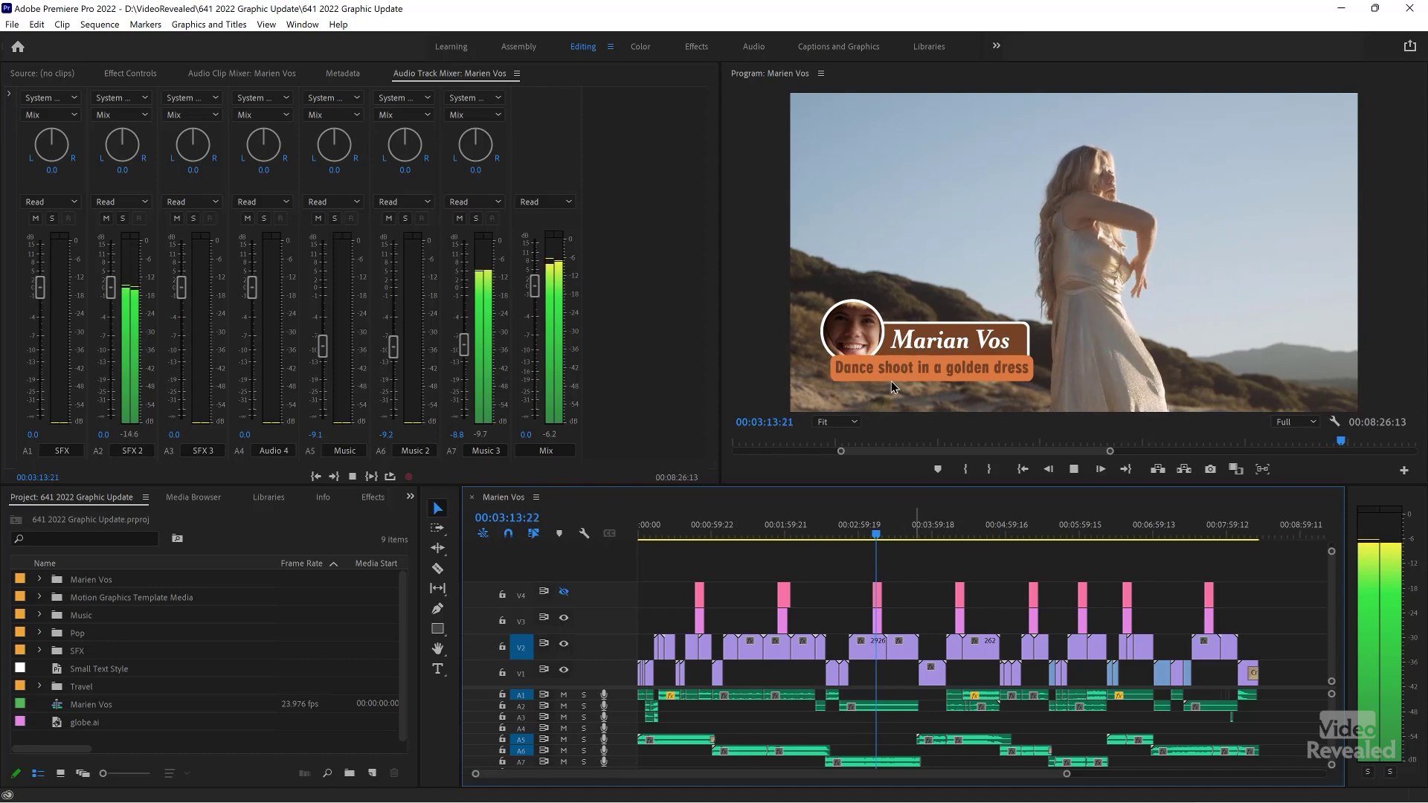
key("space")
- Hide V3 and show V4 to watch the blue South Pacific Boatride title animate in
left_click(962, 532)
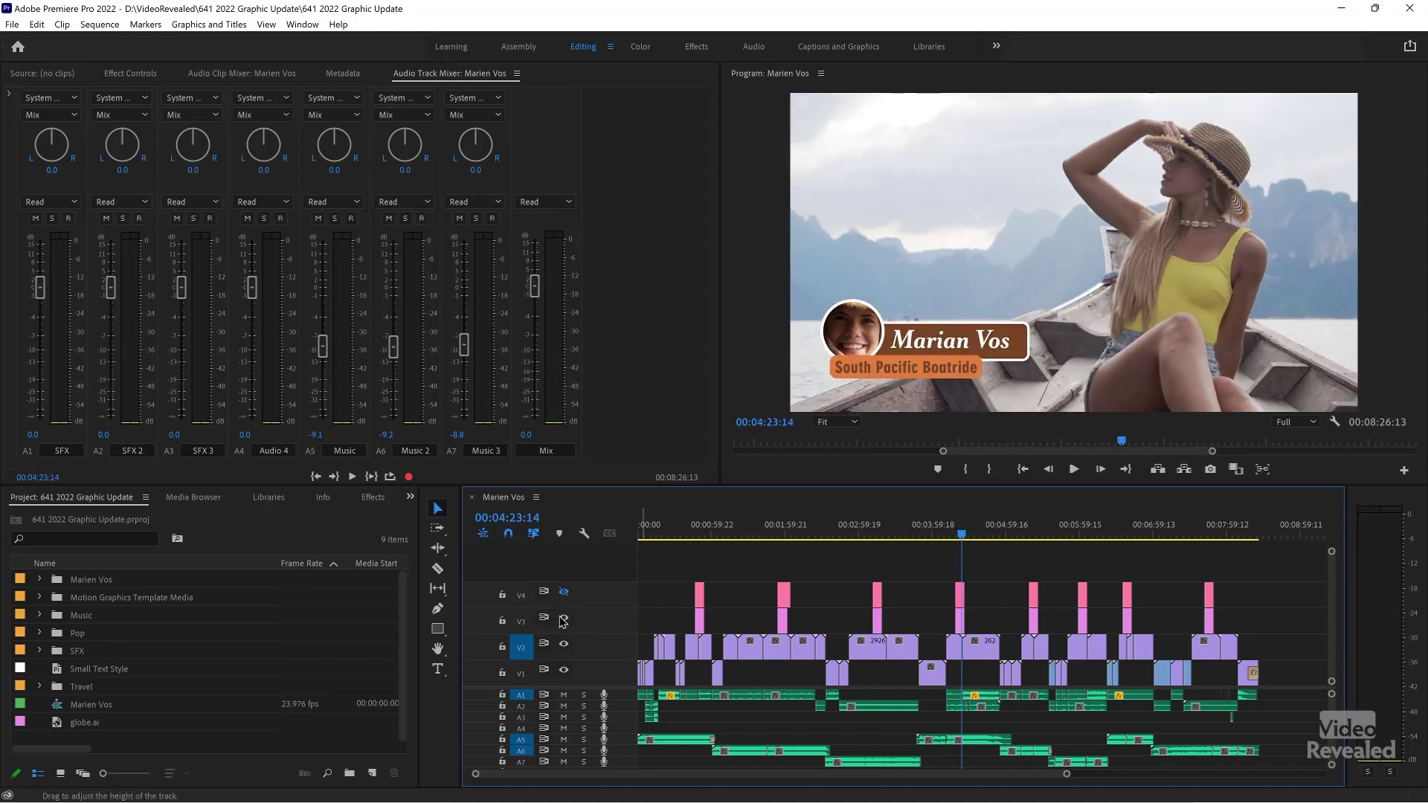
left_click(564, 618)
left_click(564, 592)
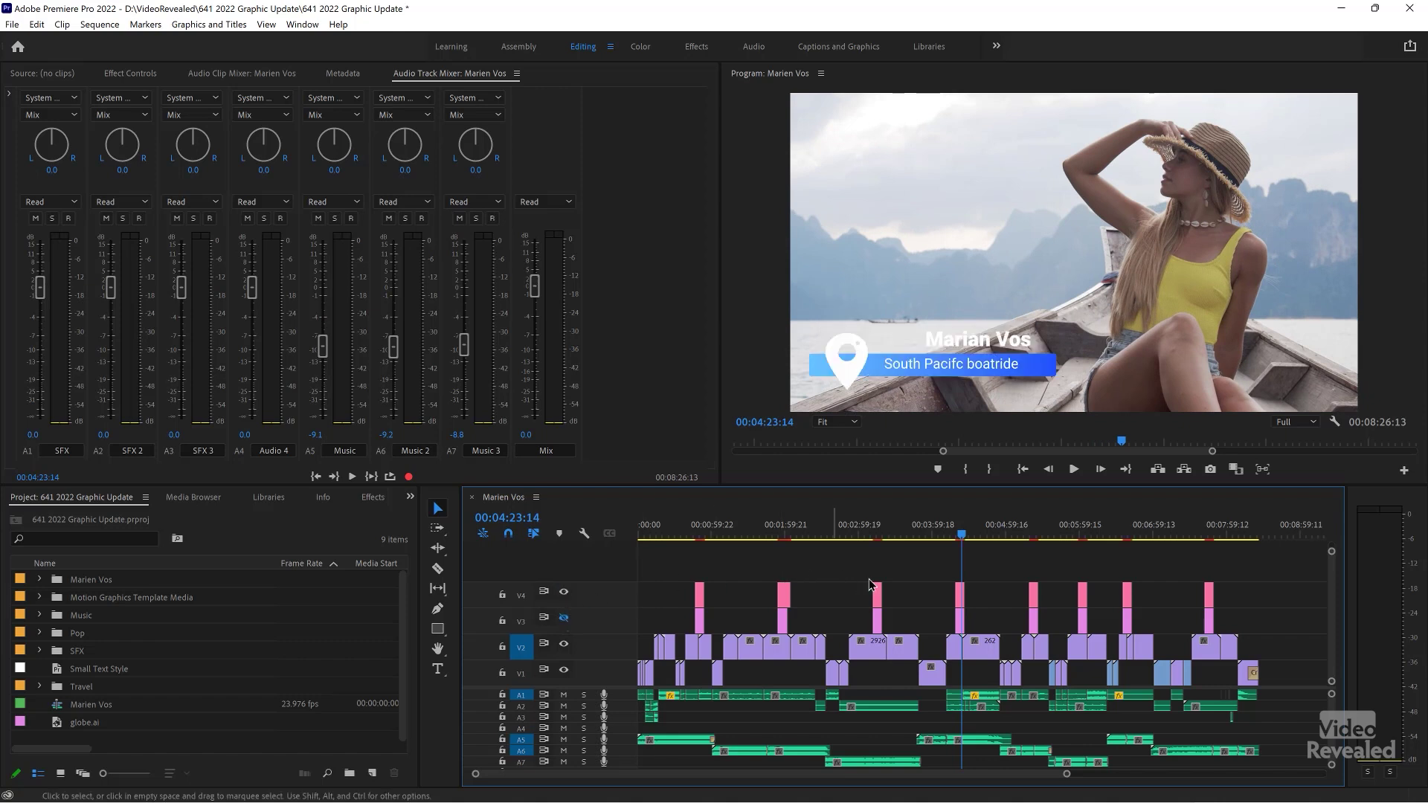
left_click(956, 529)
key("space")
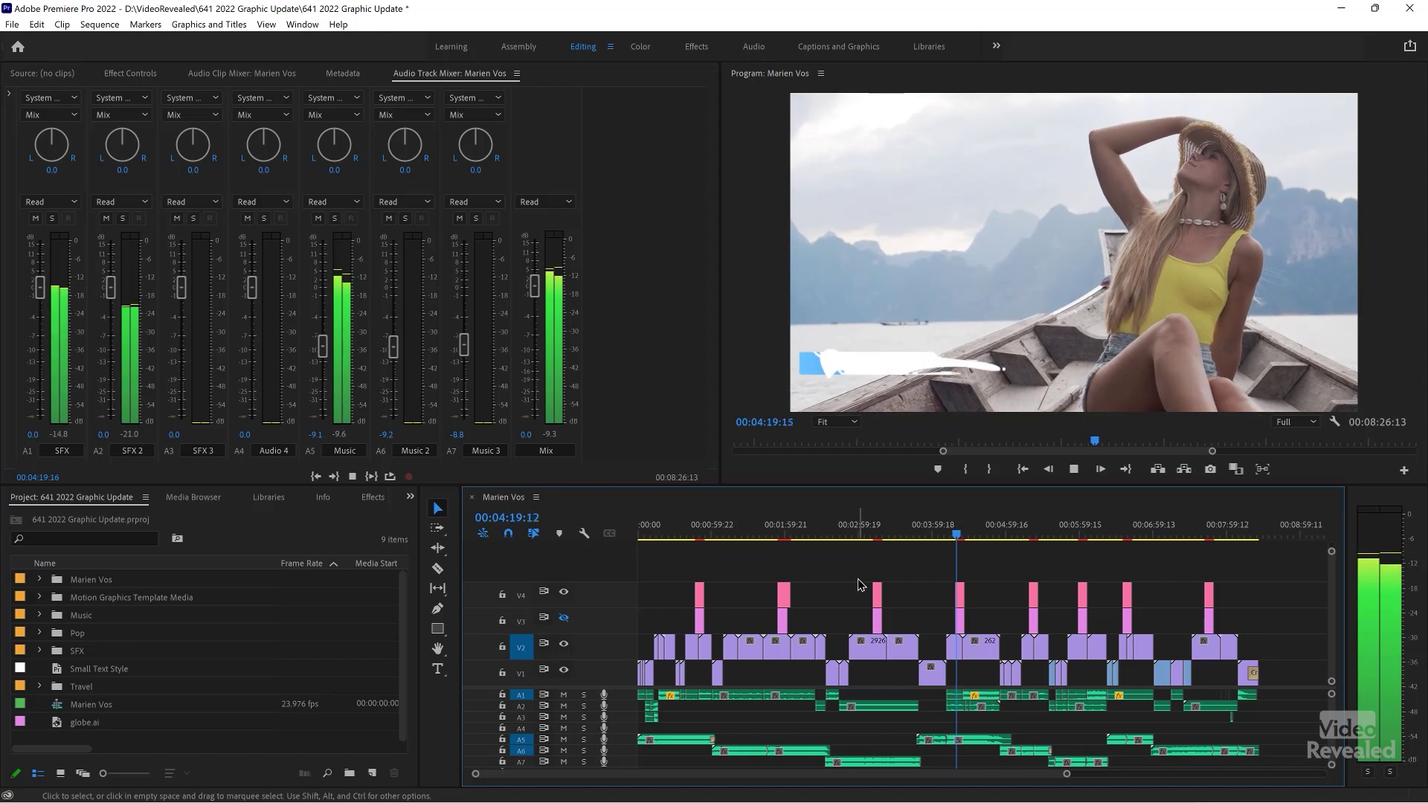
- Play the Grunge photo shoot shot, then switch back to the brown titles (V3 on, V4 off)
left_click(1028, 534)
key("space")
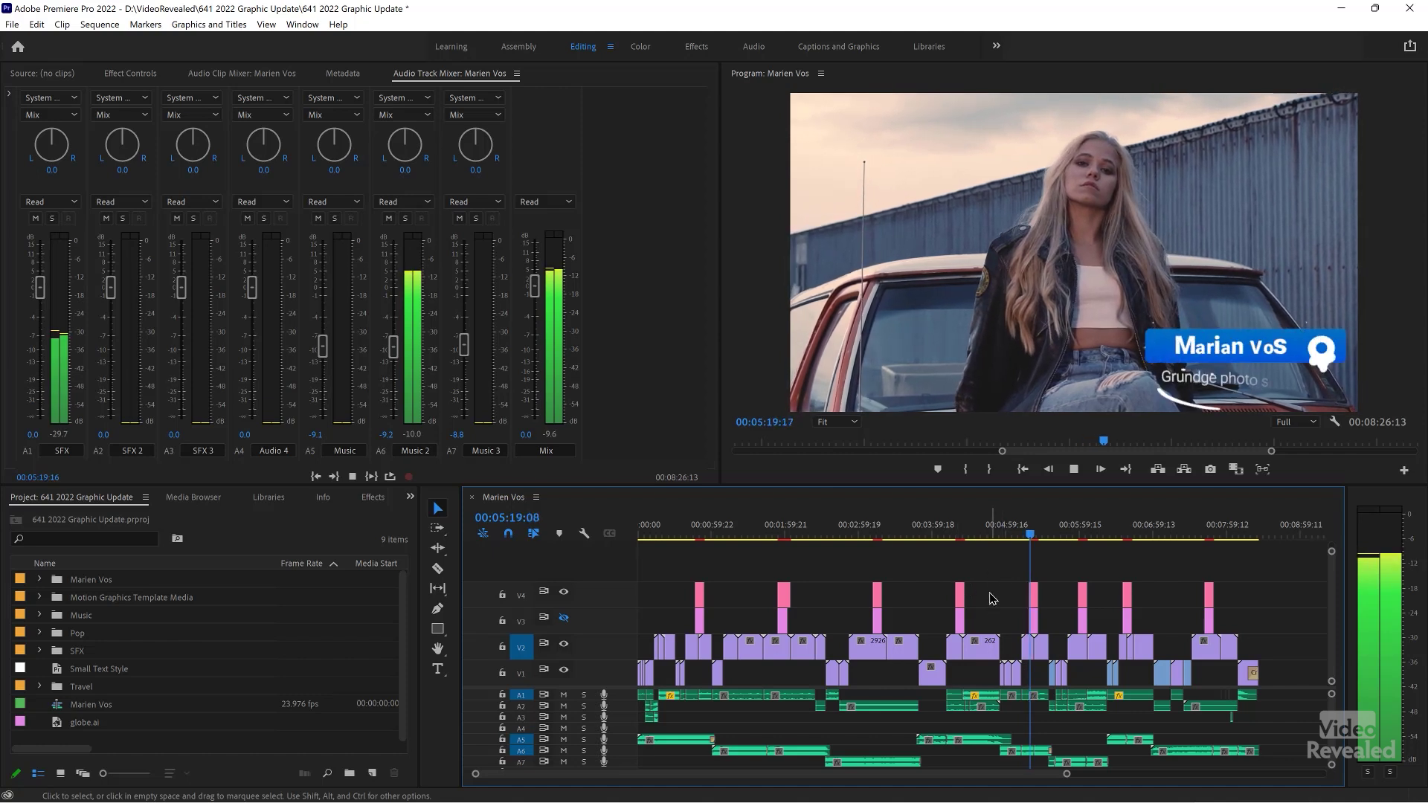
key("space")
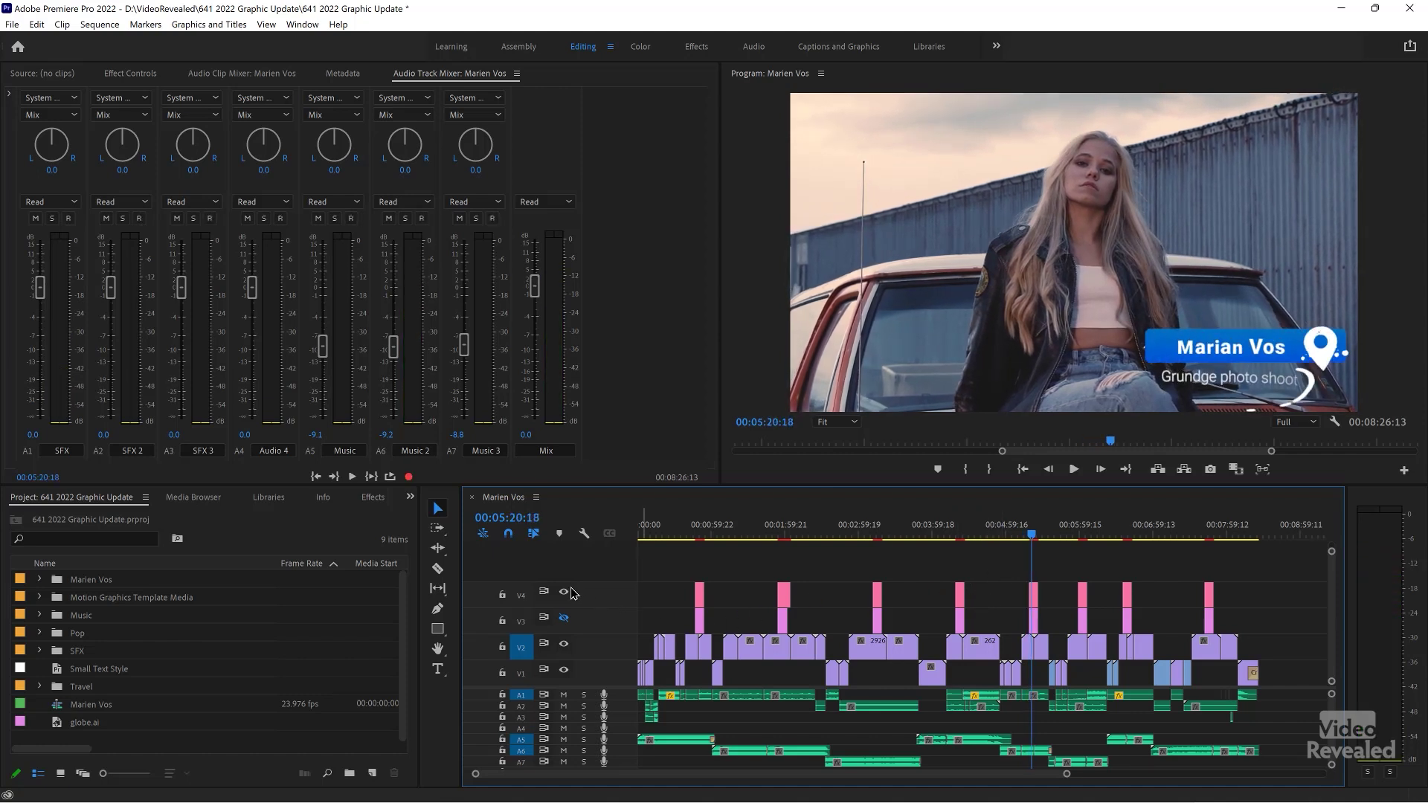
left_click(565, 592)
left_click(565, 619)
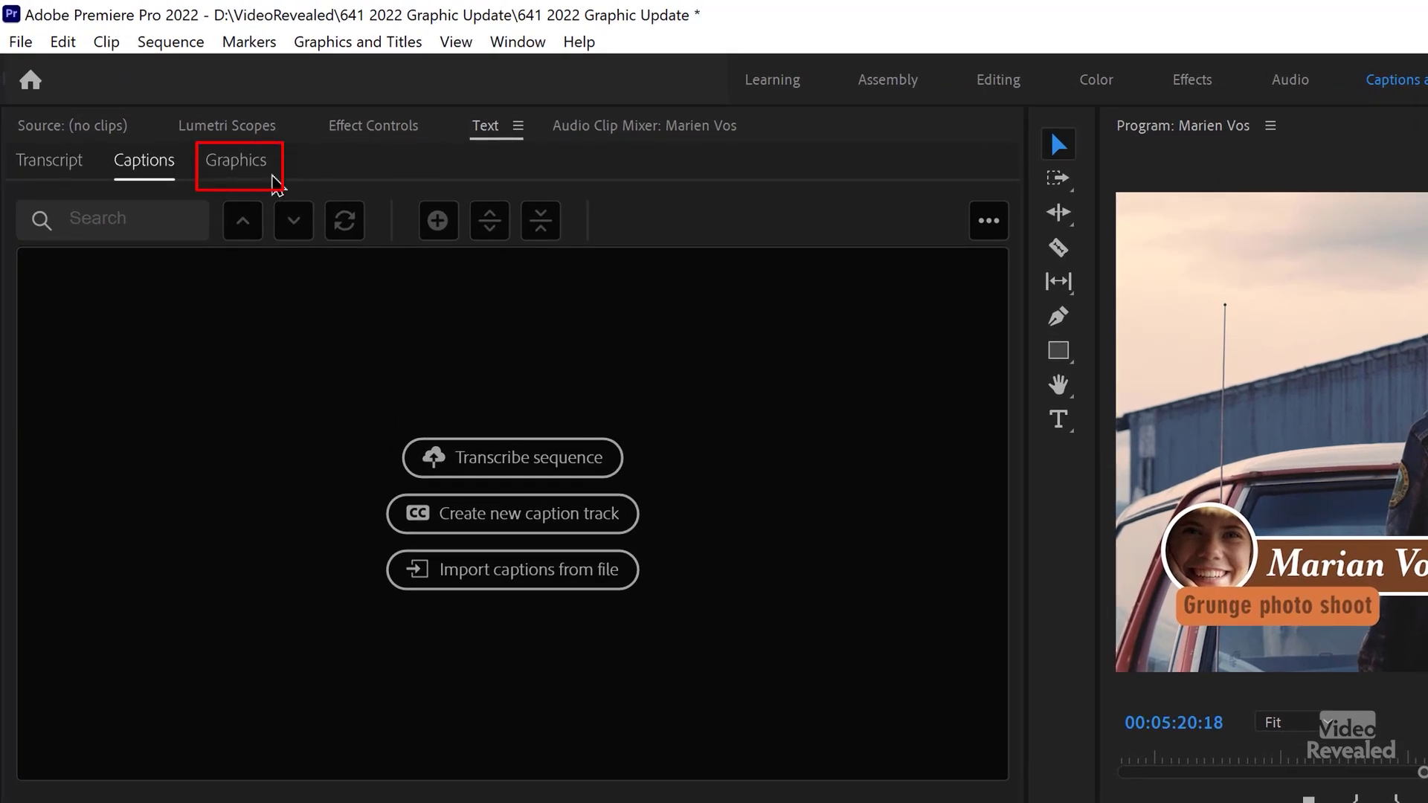
left_click(249, 168)
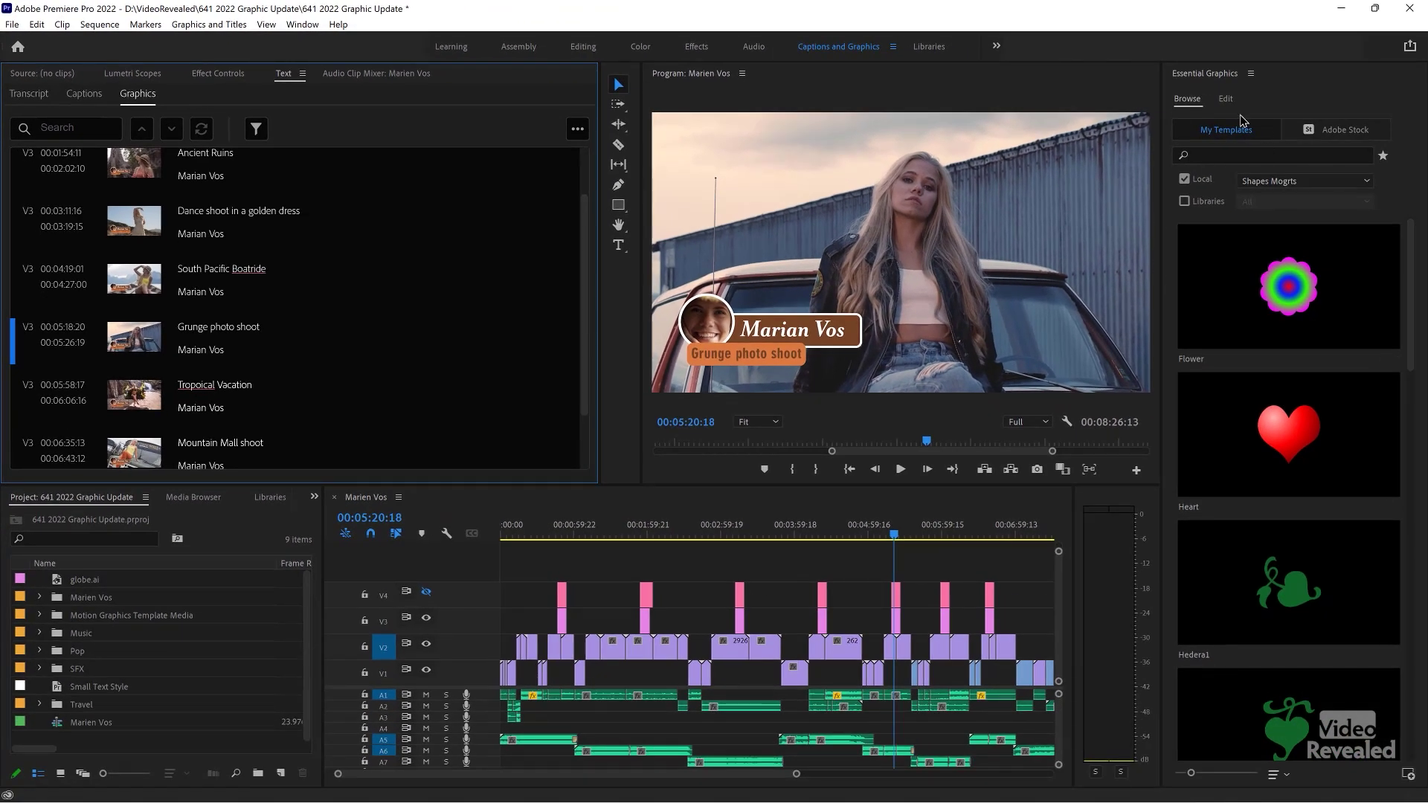
left_click(1226, 99)
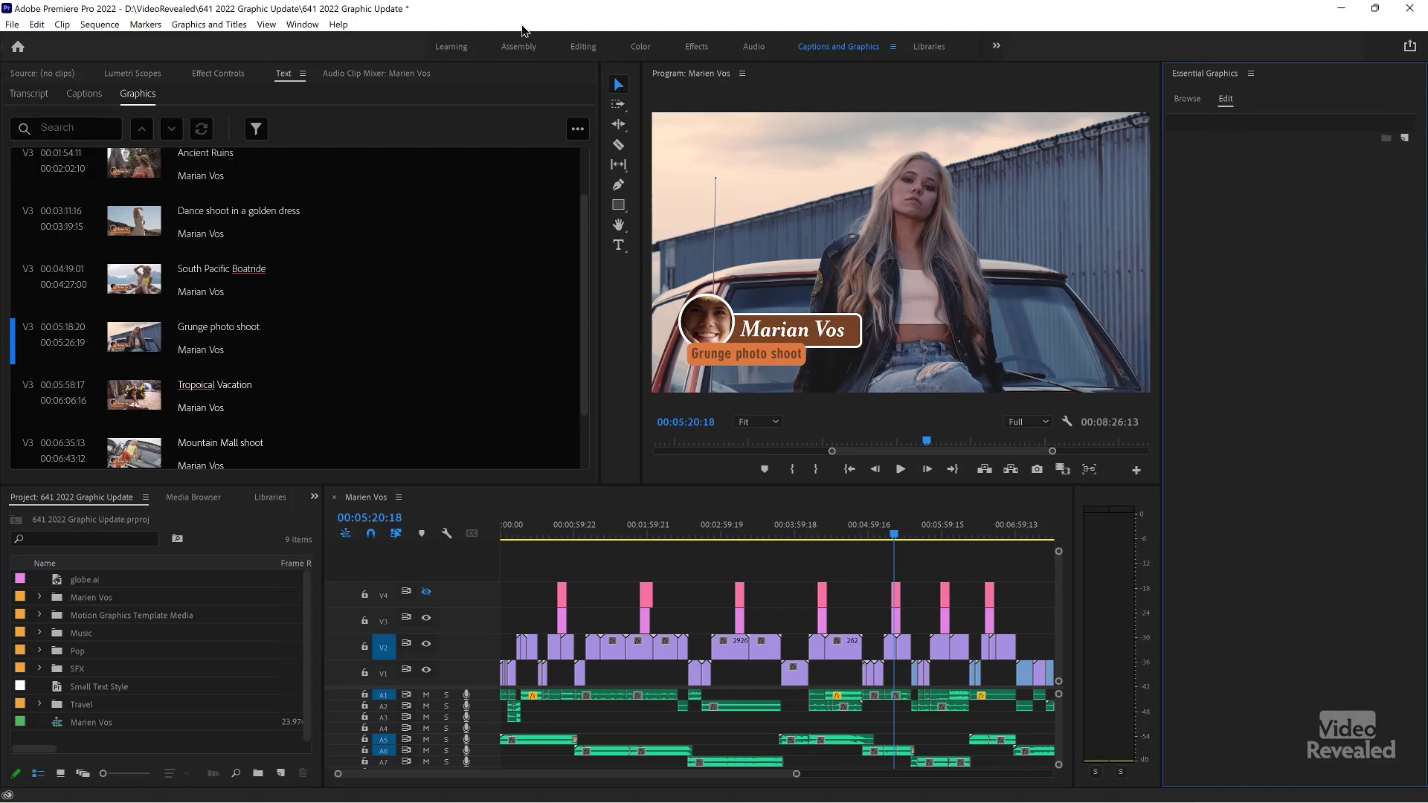
left_click(584, 46)
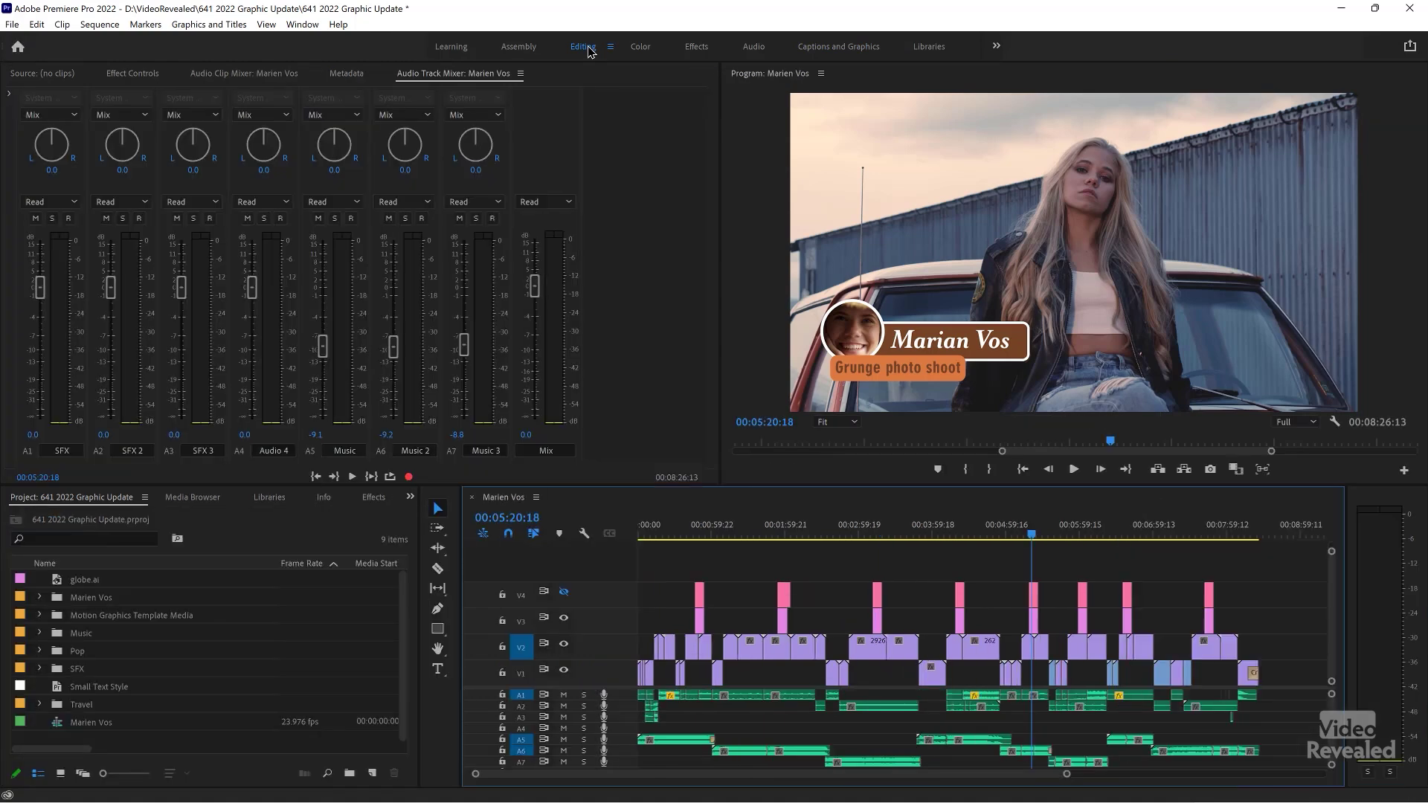
- Open the Text panel from the Window menu and show its Graphics list
left_click(302, 24)
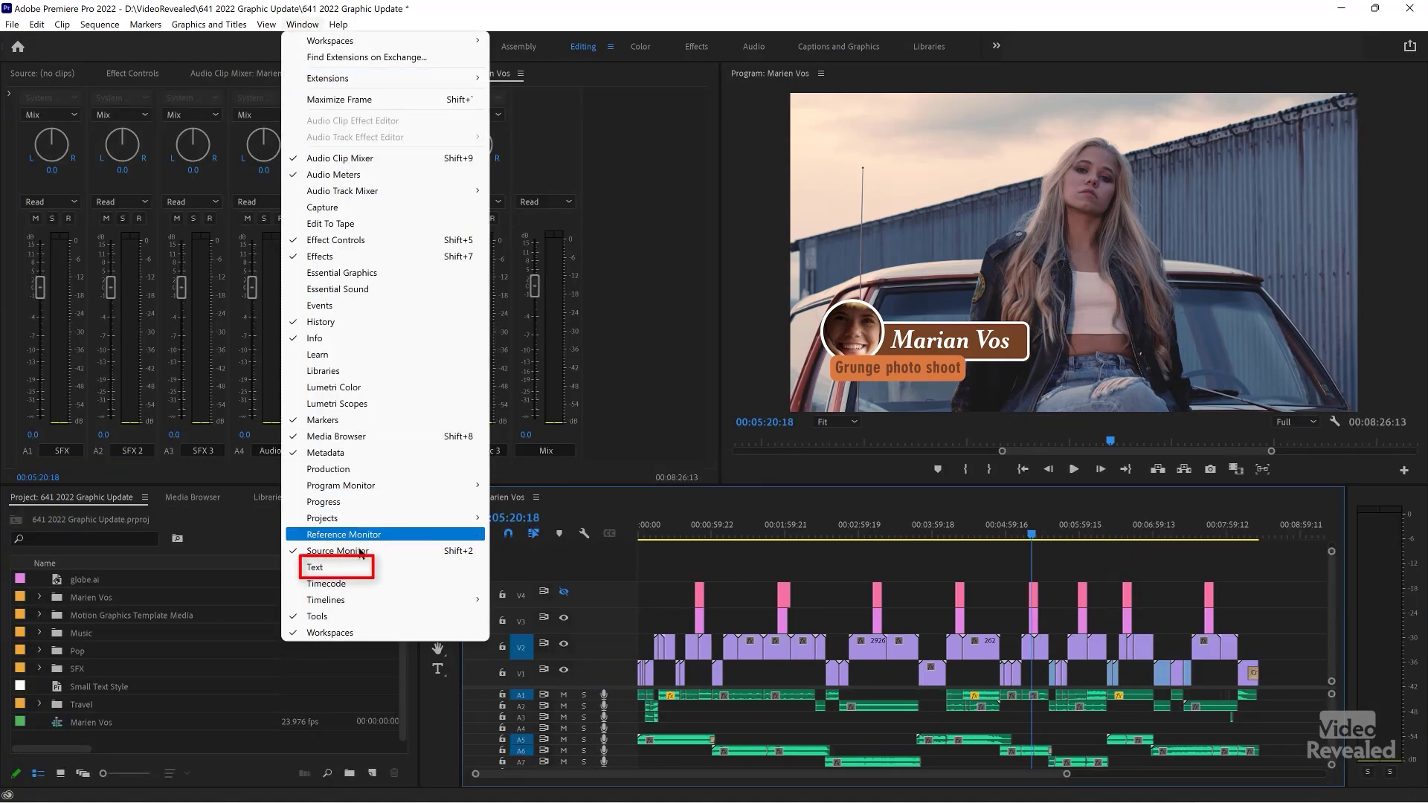
left_click(358, 570)
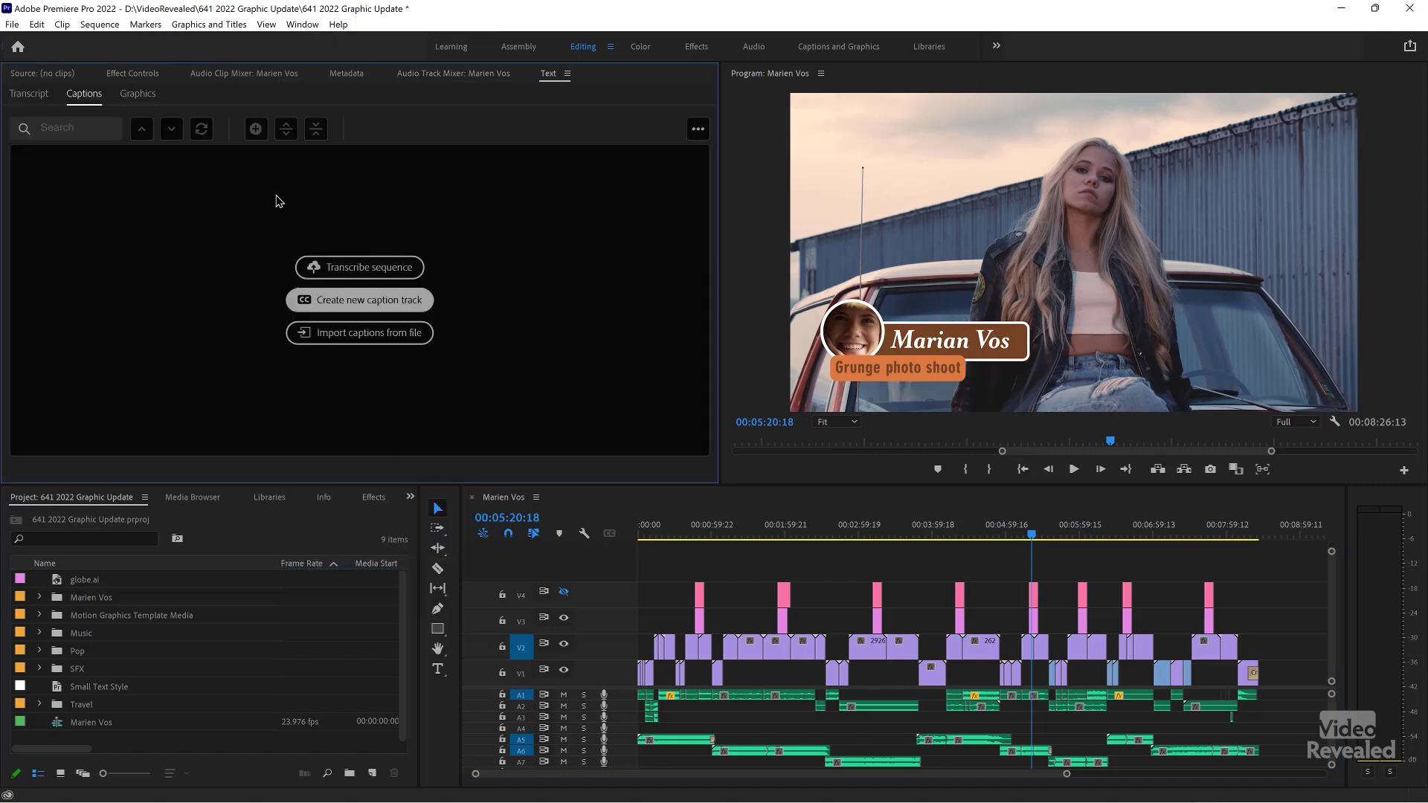
left_click(141, 94)
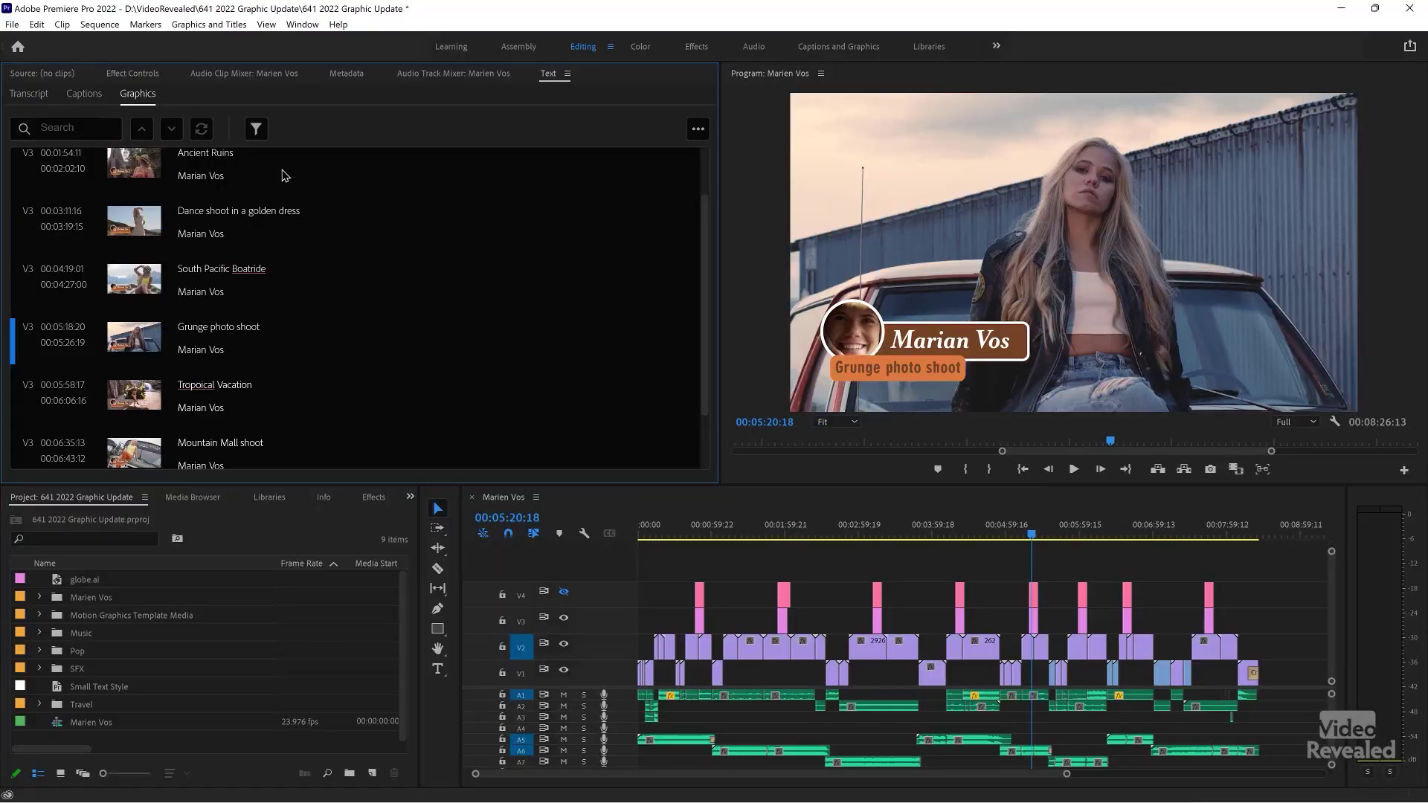
- Jump to the Ancient Ruins, Dance shoot, South Pacific Boatride and Grunge photo shoot titles from the list
scroll(284, 173, "up", 1)
left_click(292, 216)
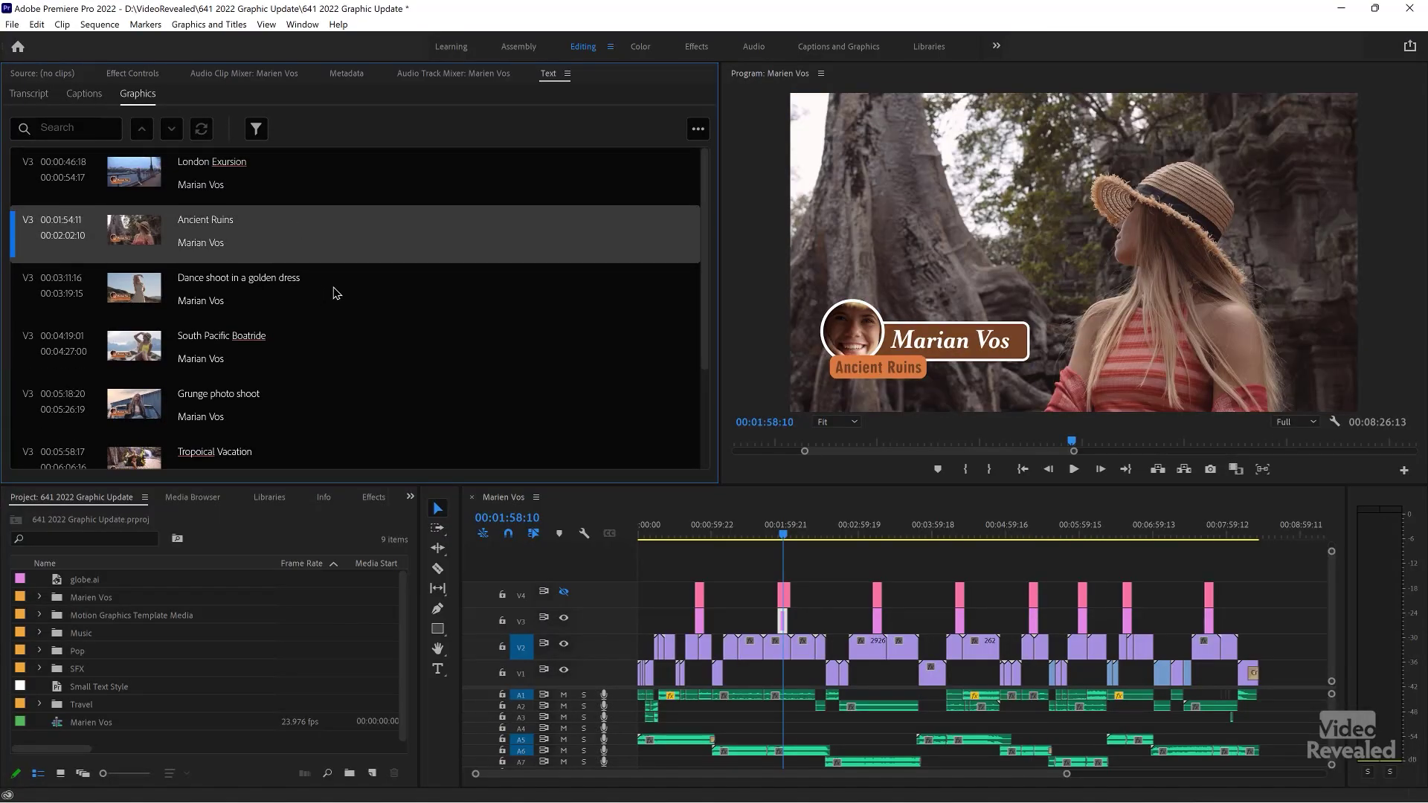
left_click(335, 292)
left_click(333, 350)
scroll(333, 349, "down", 1)
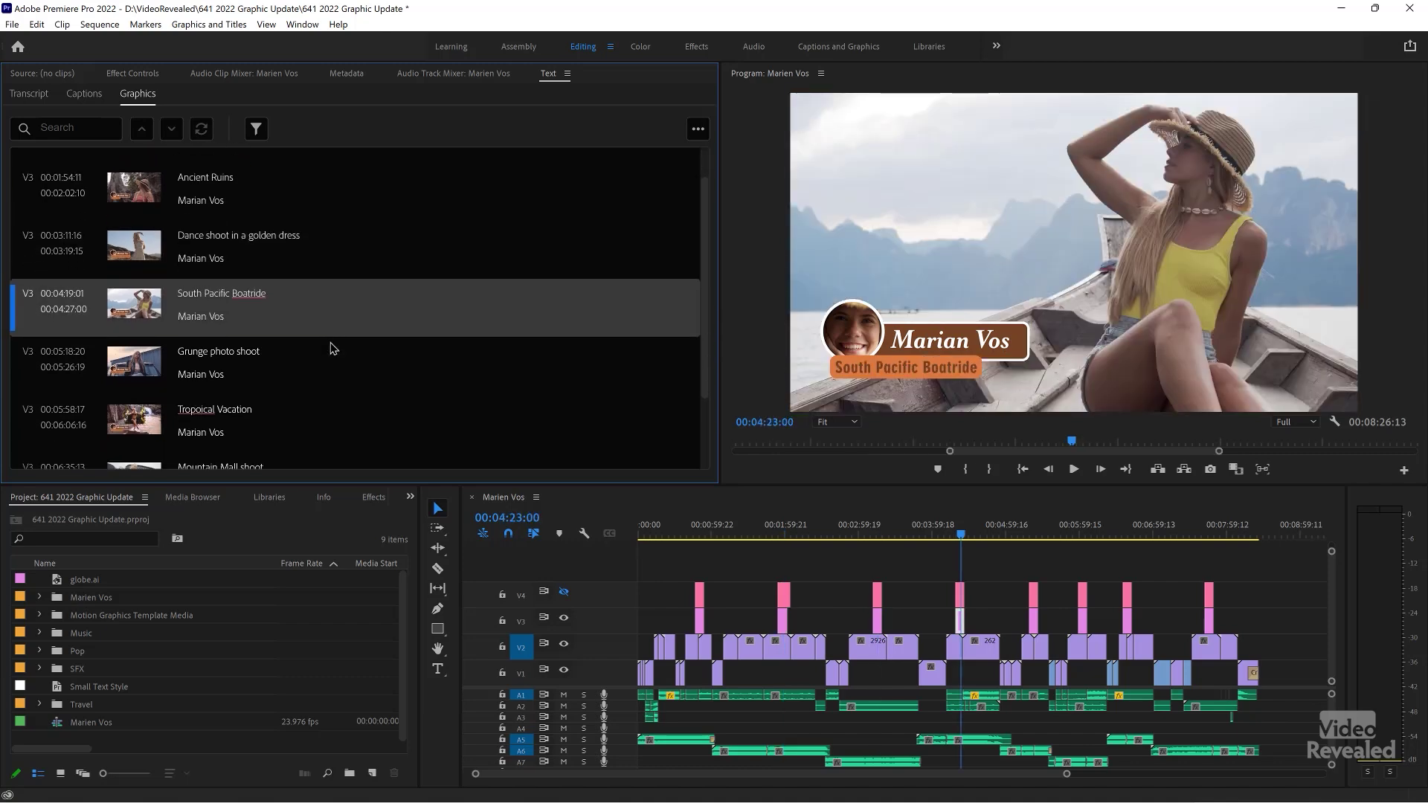
left_click(332, 372)
scroll(332, 372, "down", 1)
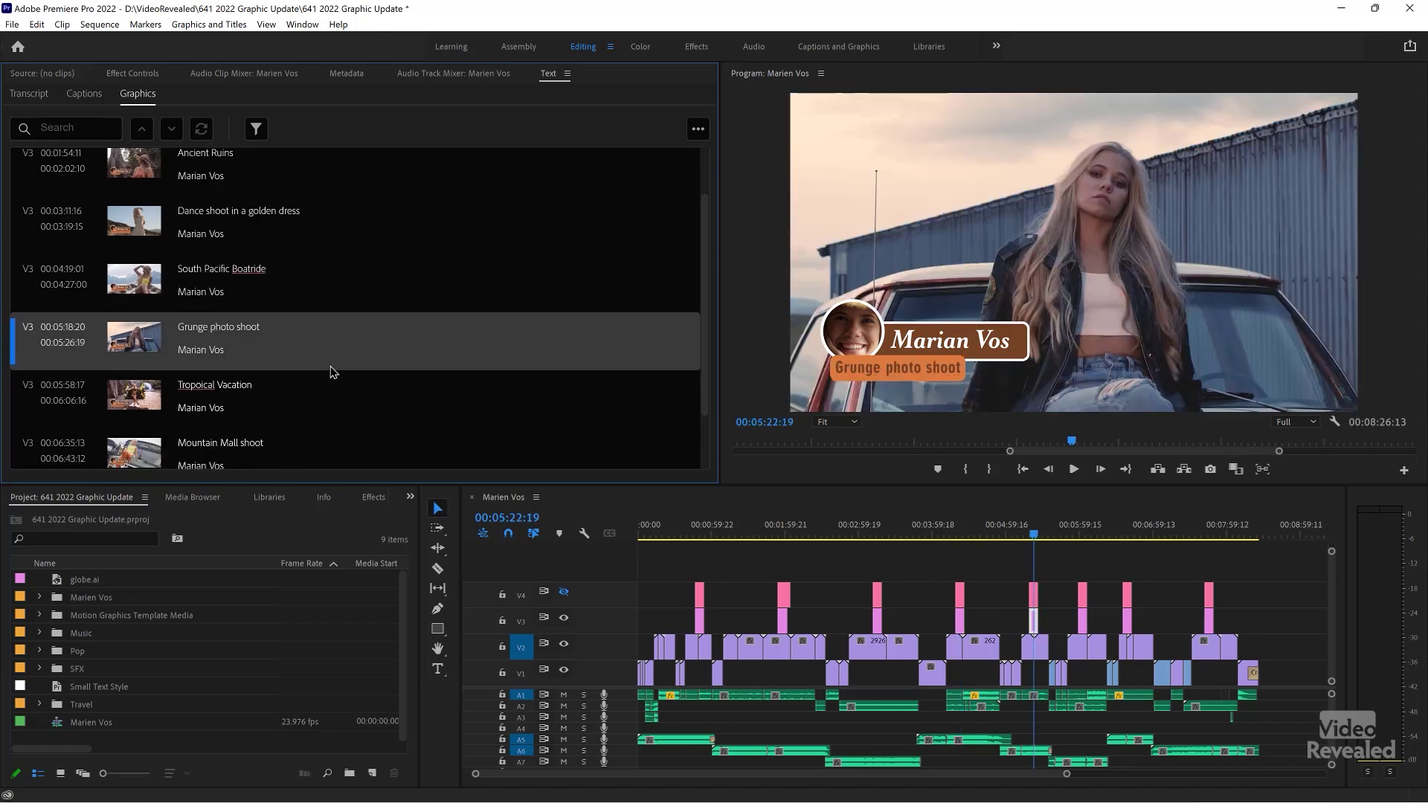
- Zoom in on the Boatride title and scrub through its animation, then revisit Dance shoot and Ancient Ruins
left_click(967, 516)
left_click_drag(967, 523, 959, 527)
key("=")
key("=")
key("=")
key("=")
key("=")
key("=")
key("=")
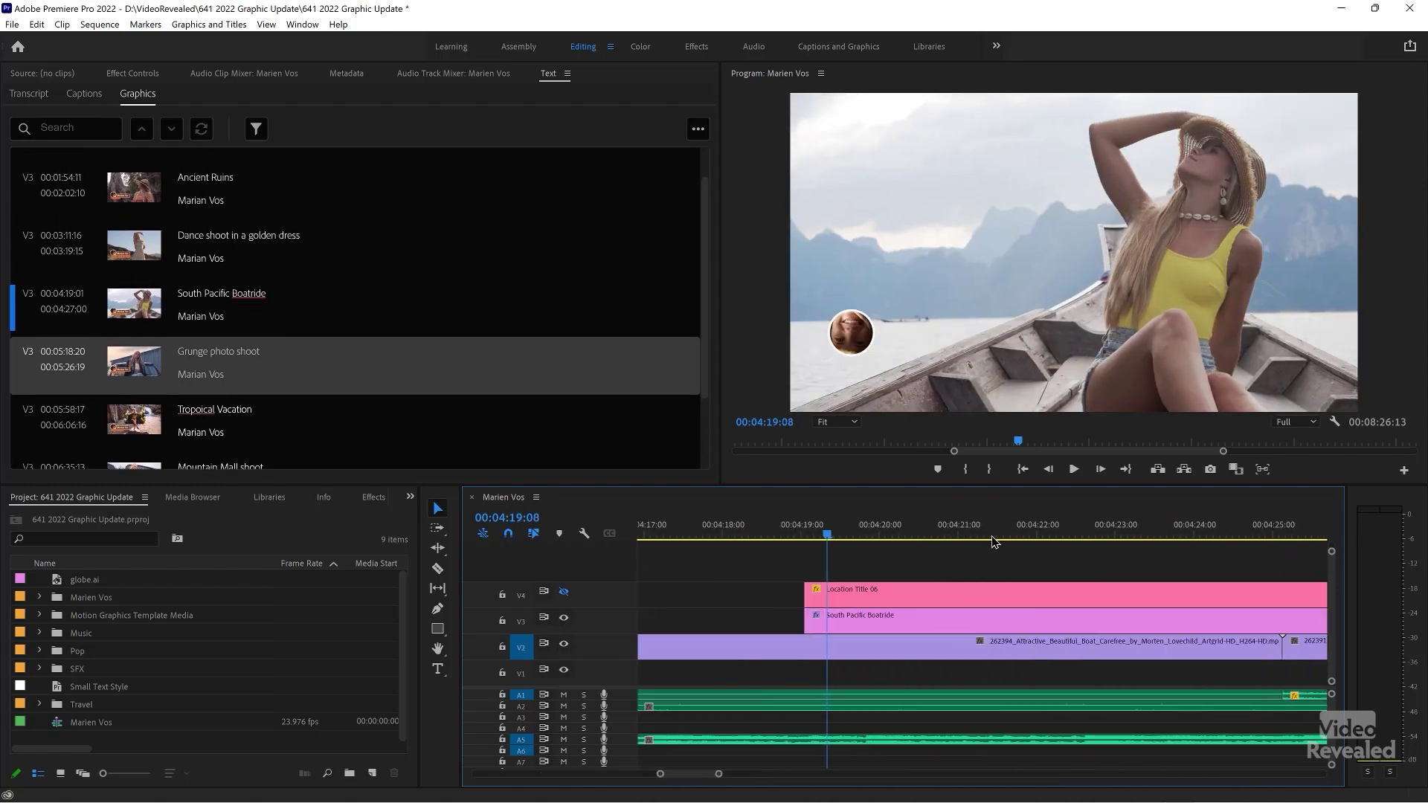
scroll(995, 540, "down", 3)
left_click_drag(668, 537, 665, 547)
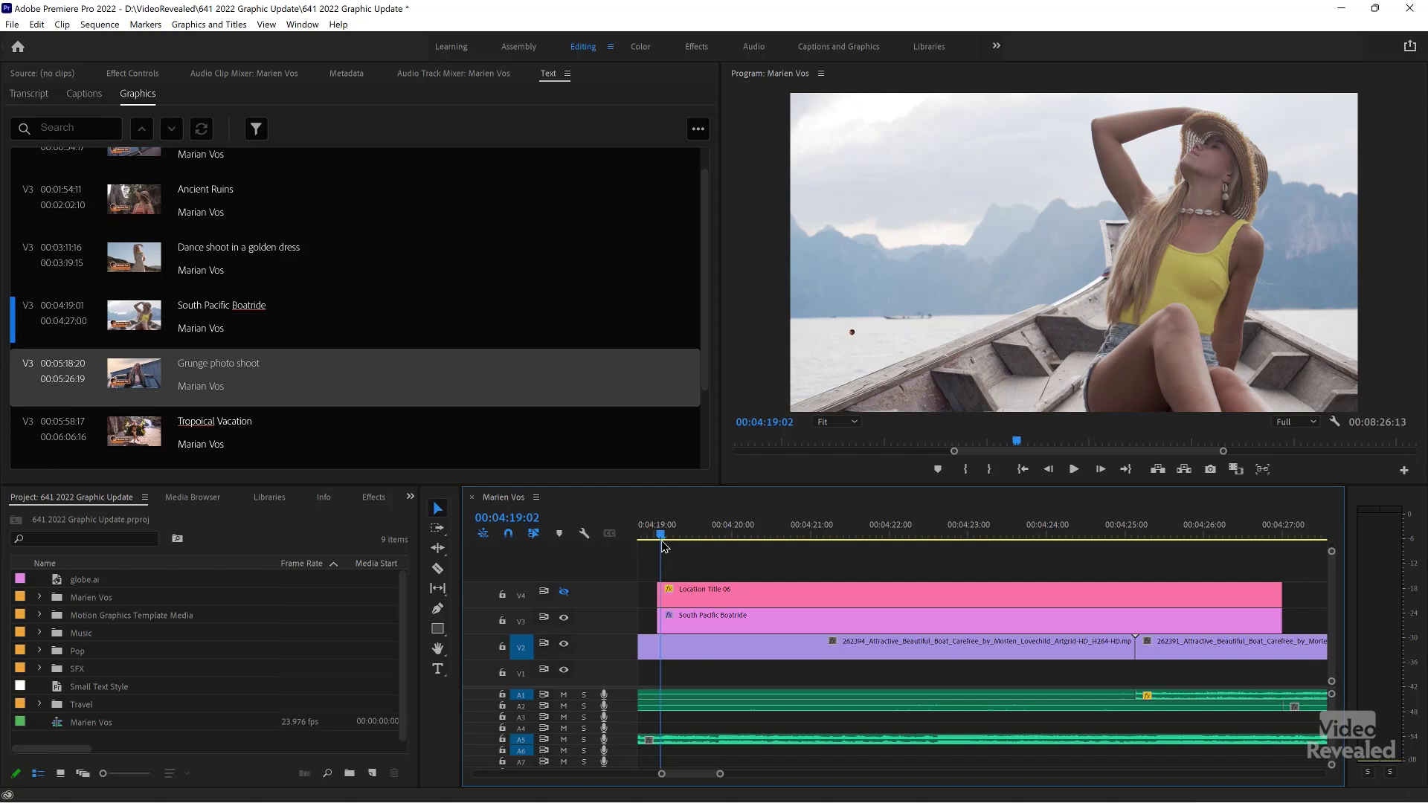
left_click_drag(665, 547, 908, 550)
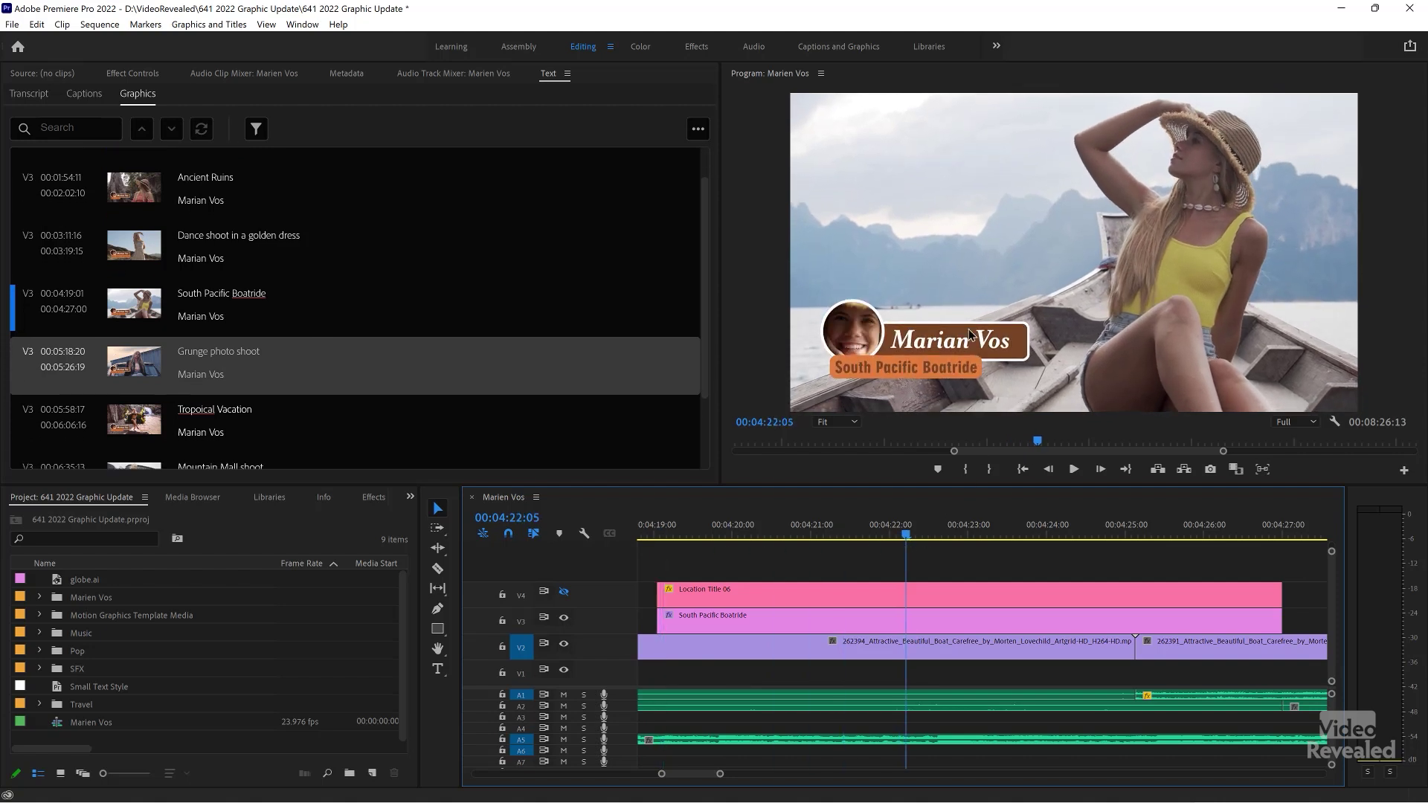
left_click(283, 245)
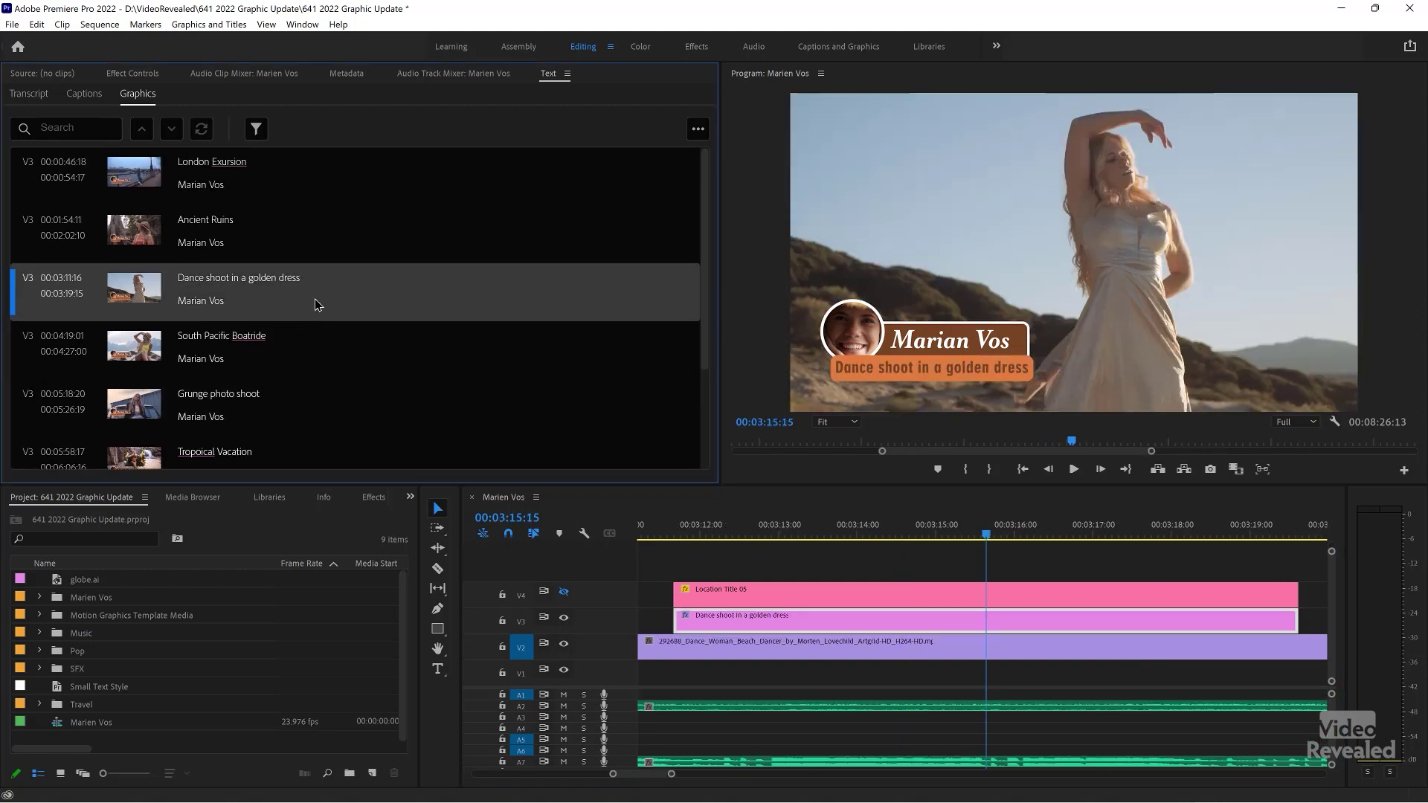
left_click(290, 246)
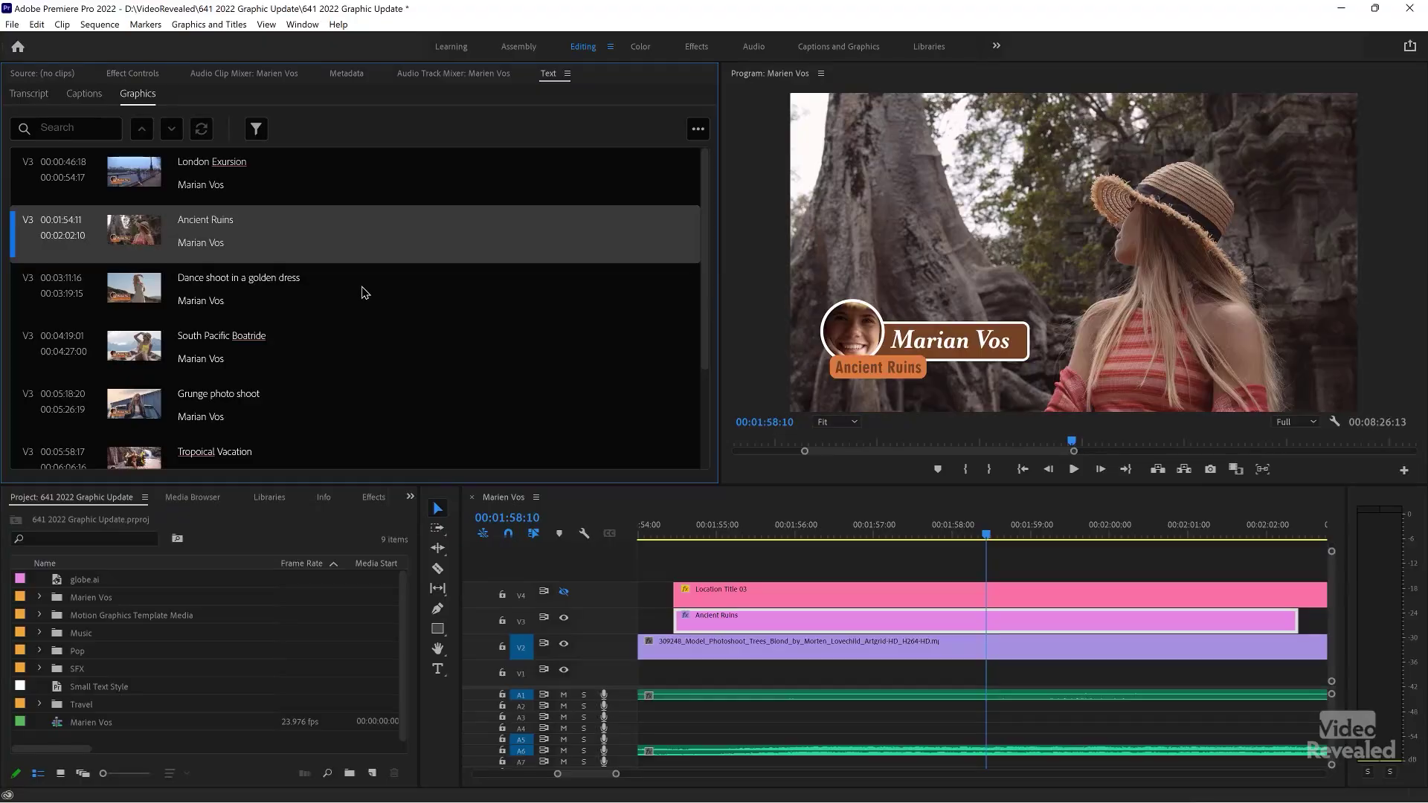
- Step through the Dance shoot, Boatride, Grunge, Tropoical Vacation and Mountain Mall titles
left_click(362, 287)
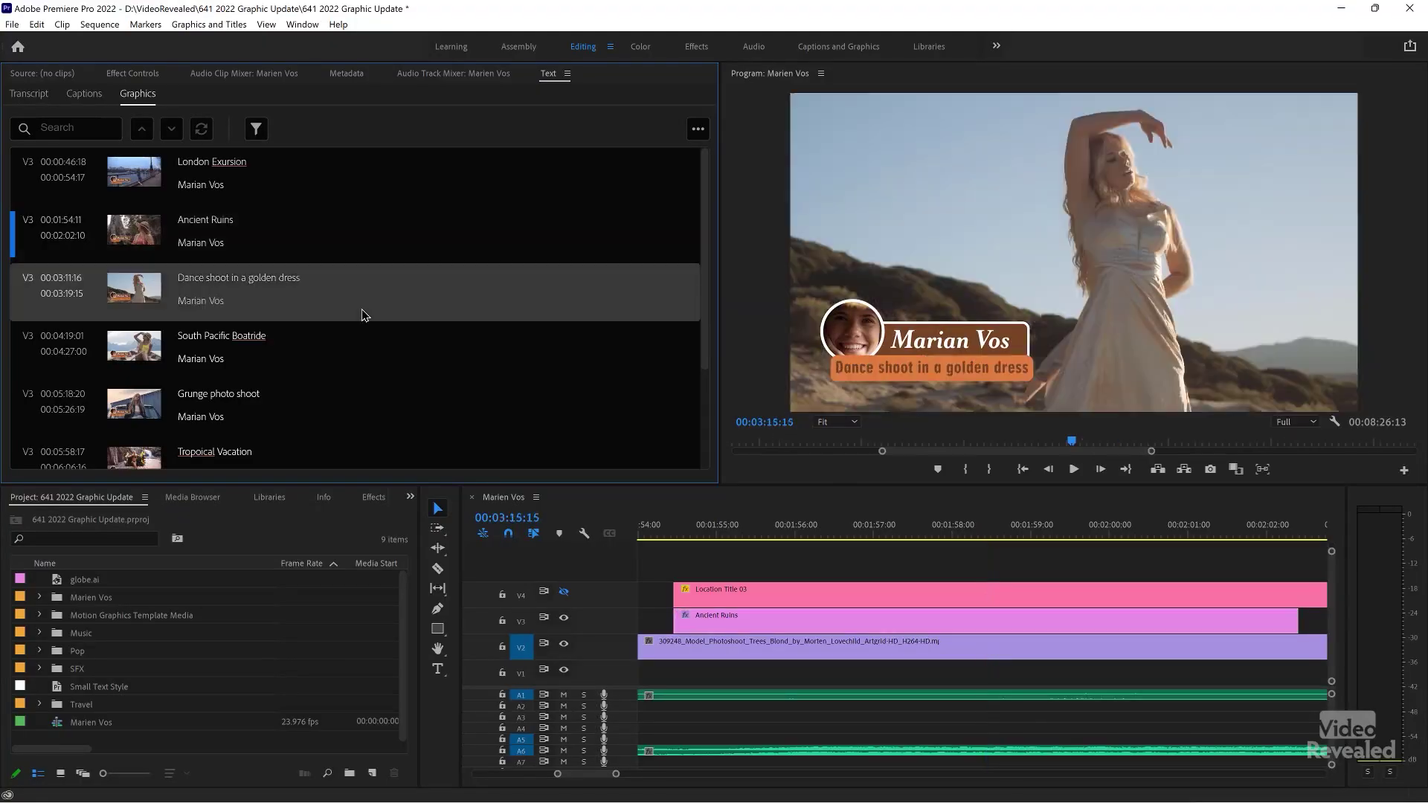
left_click(334, 348)
scroll(328, 342, "down", 1)
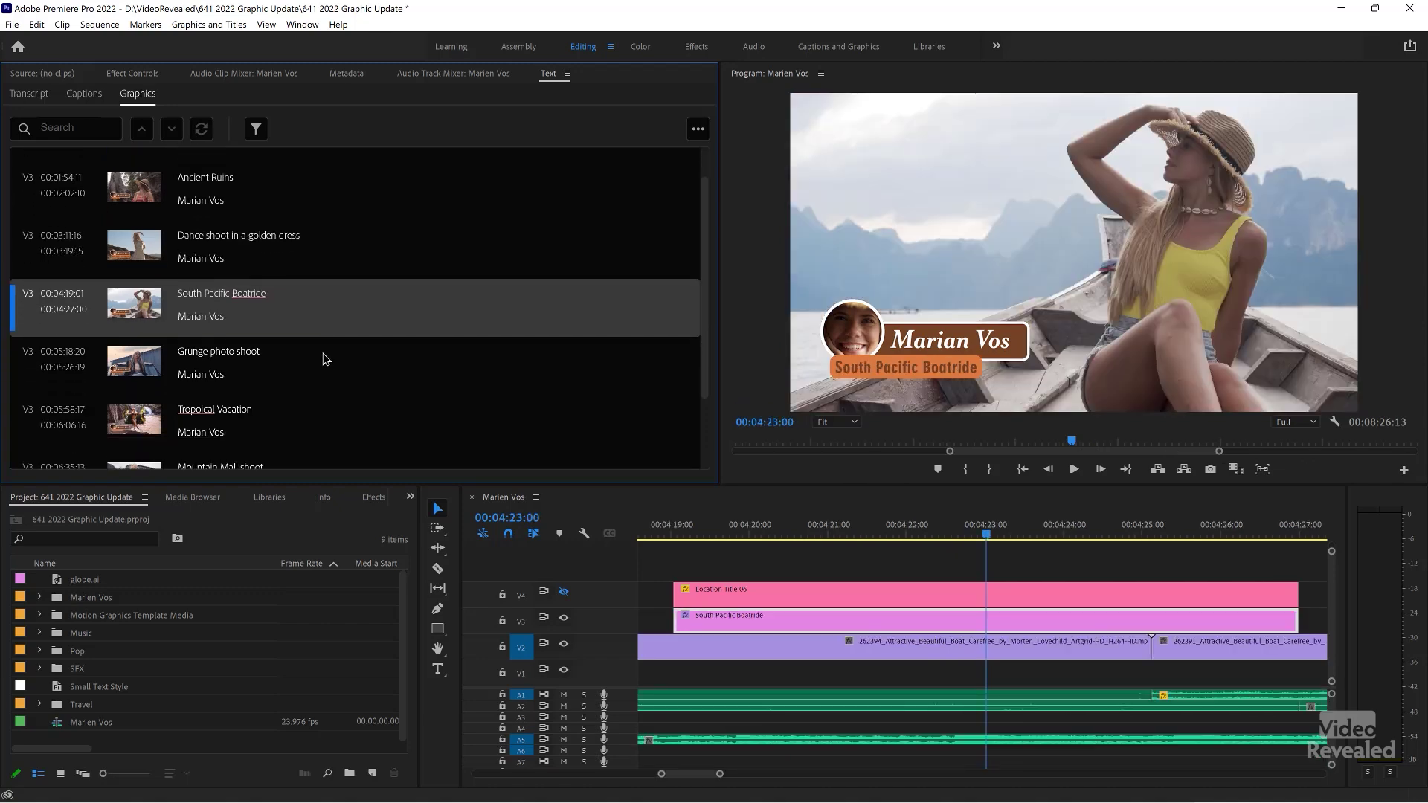
left_click(319, 360)
scroll(319, 360, "down", 1)
left_click(305, 406)
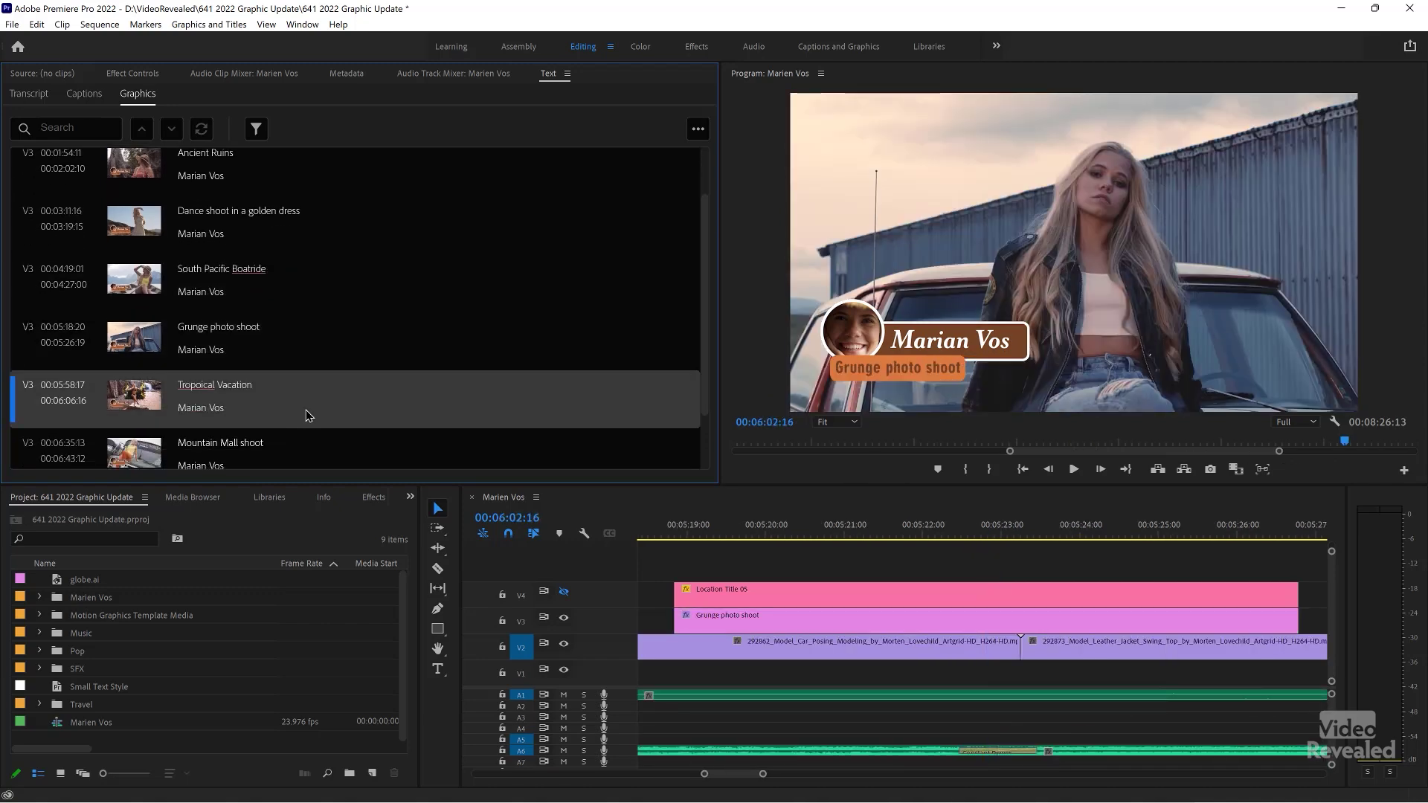
left_click(305, 437)
- Return via Tropoical Vacation to the top of the list and select London Exursion
scroll(304, 437, "down", 1)
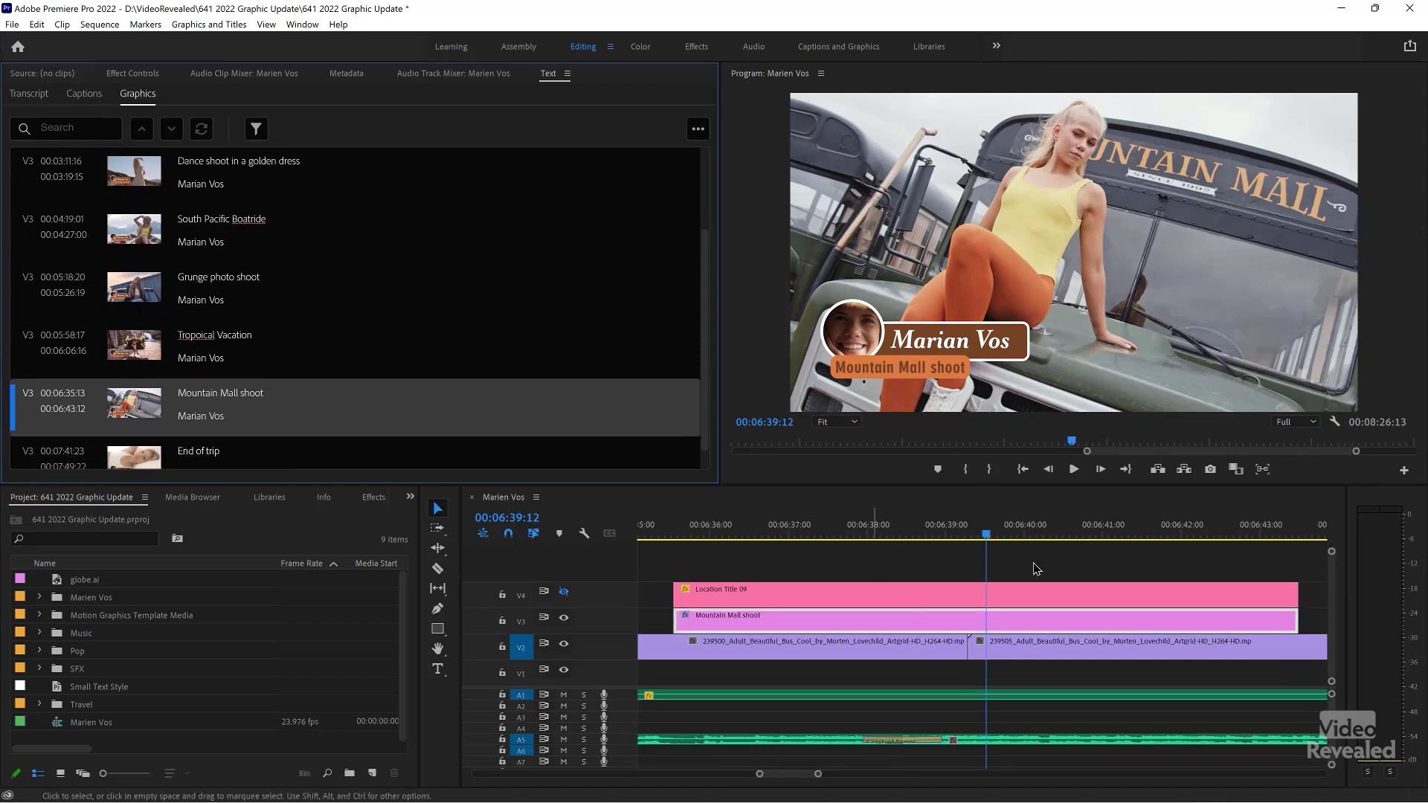
scroll(982, 572, "down", 3)
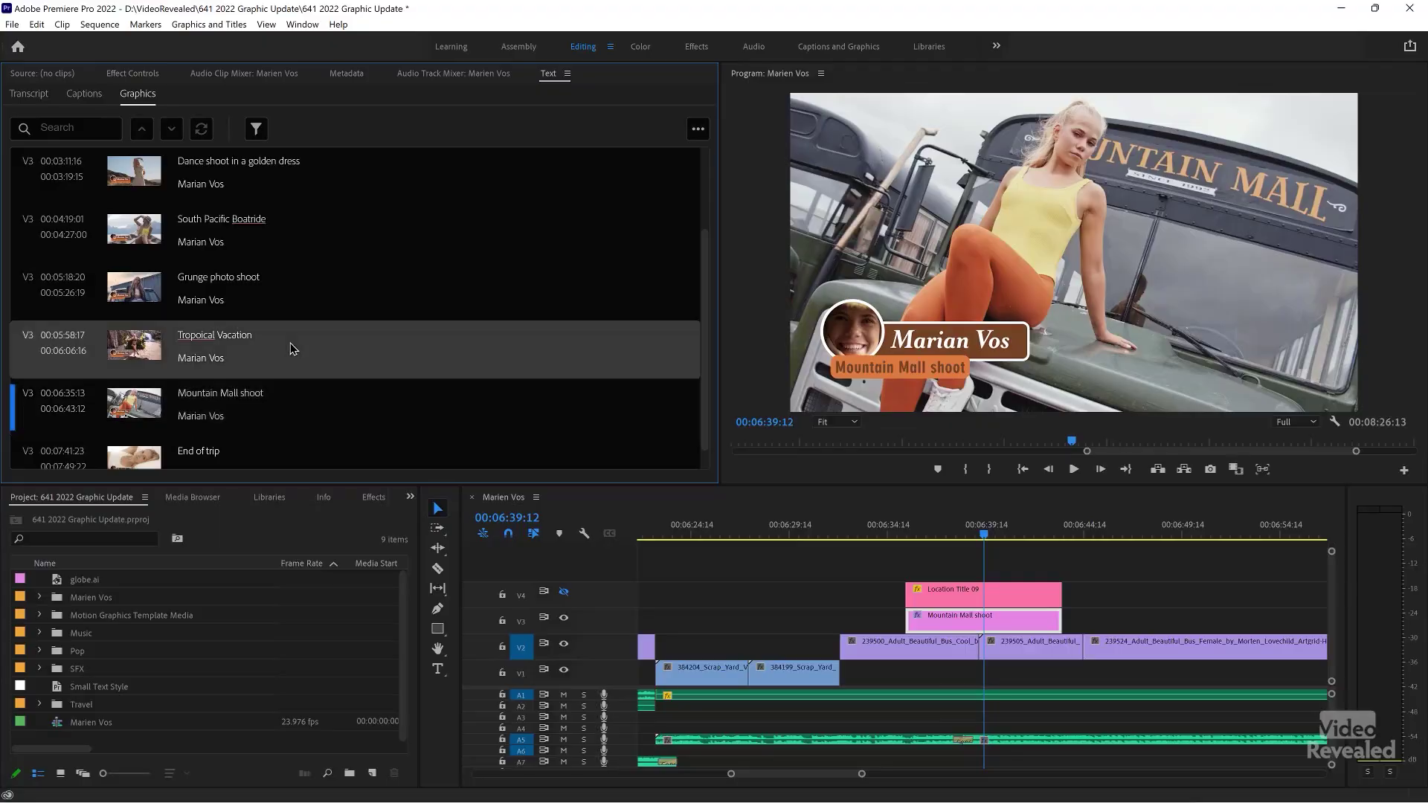
left_click(290, 342)
scroll(298, 312, "up", 3)
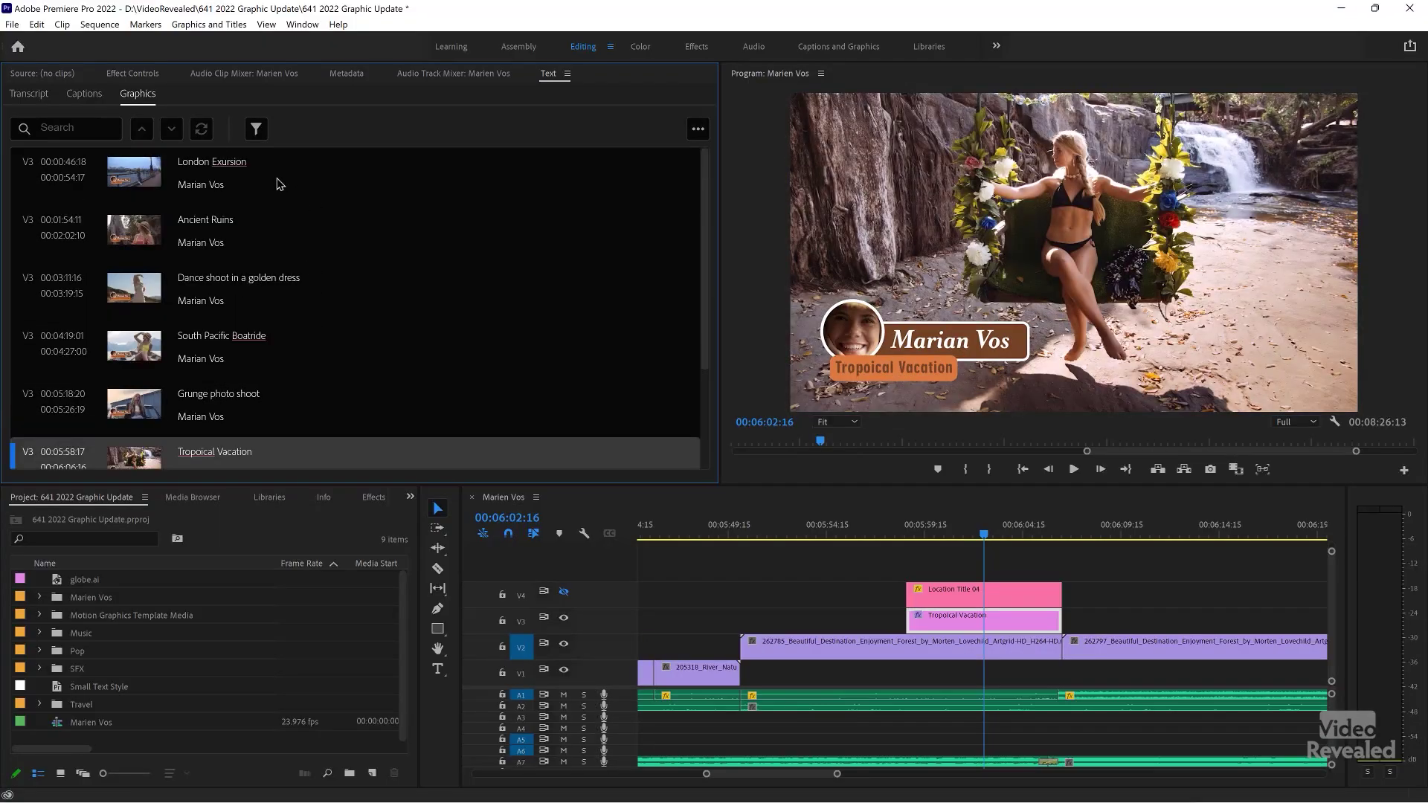
left_click(279, 183)
left_click(99, 723)
left_click(119, 722)
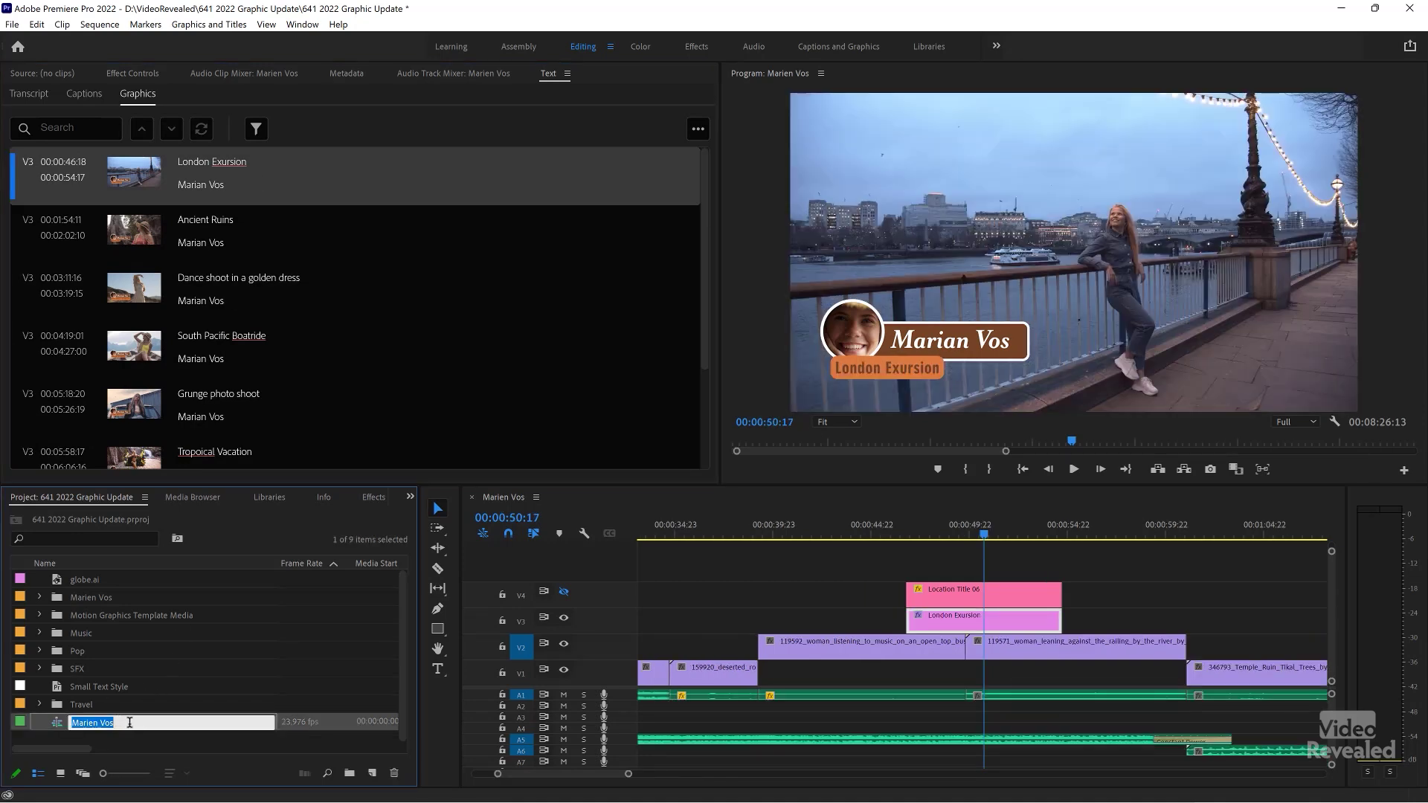
left_click(204, 691)
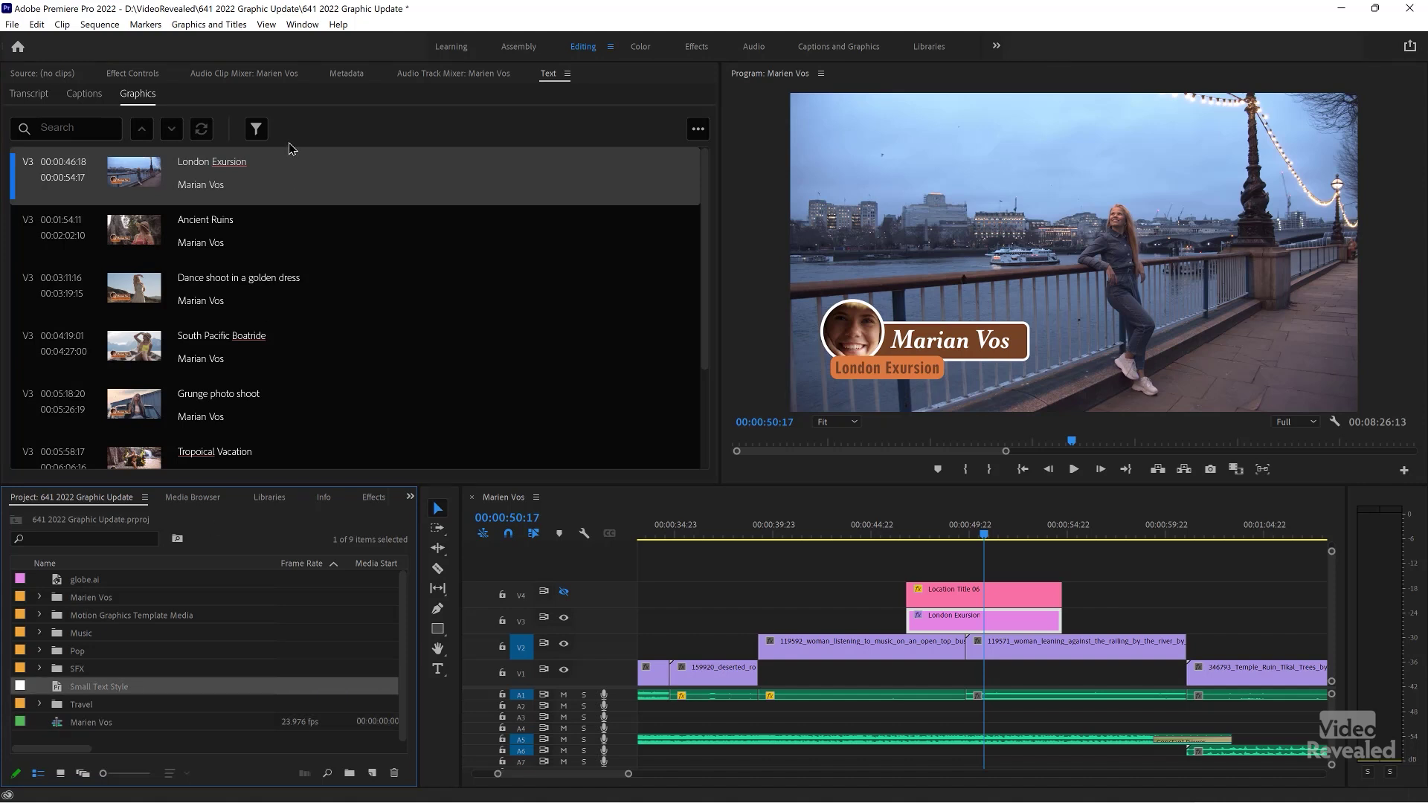
left_click(249, 171)
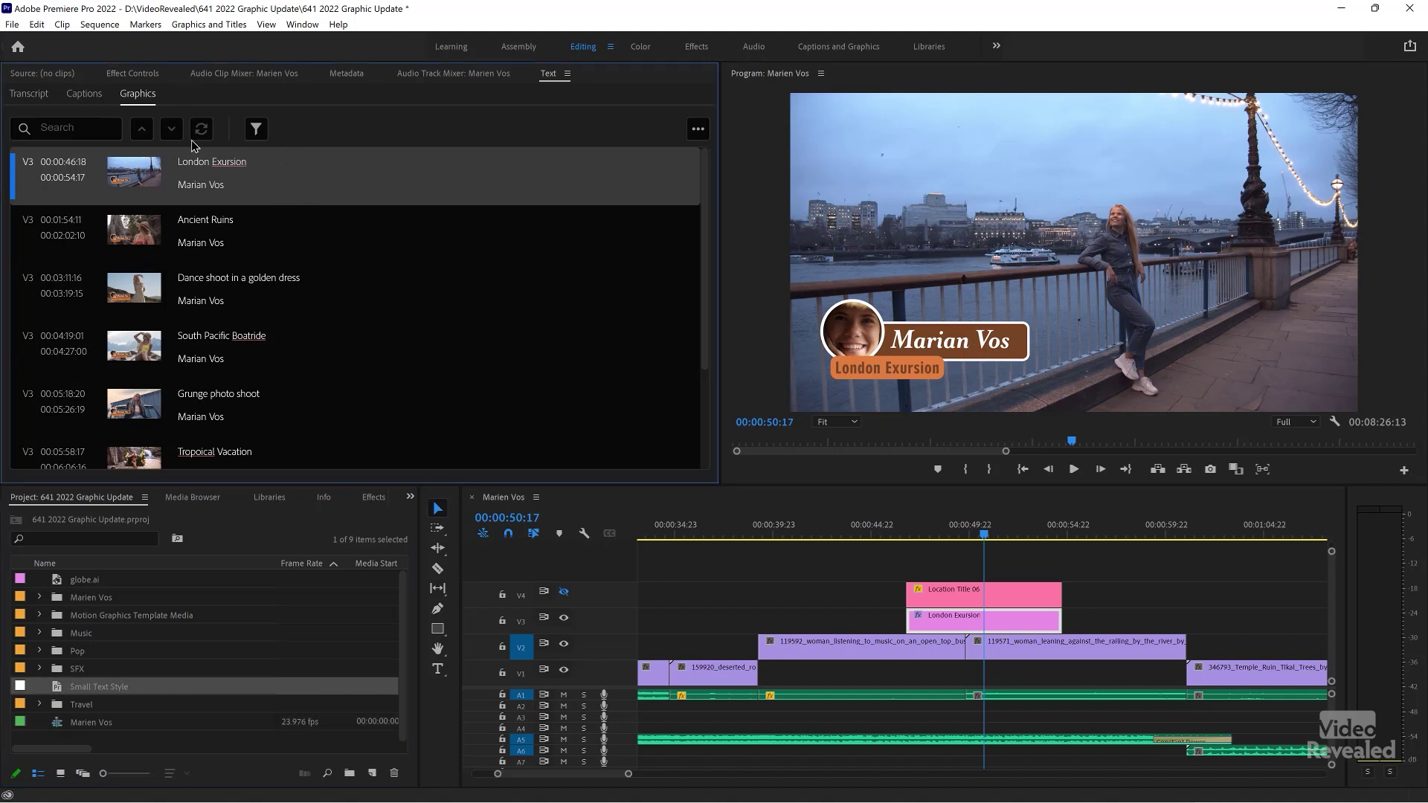
double_click(213, 183)
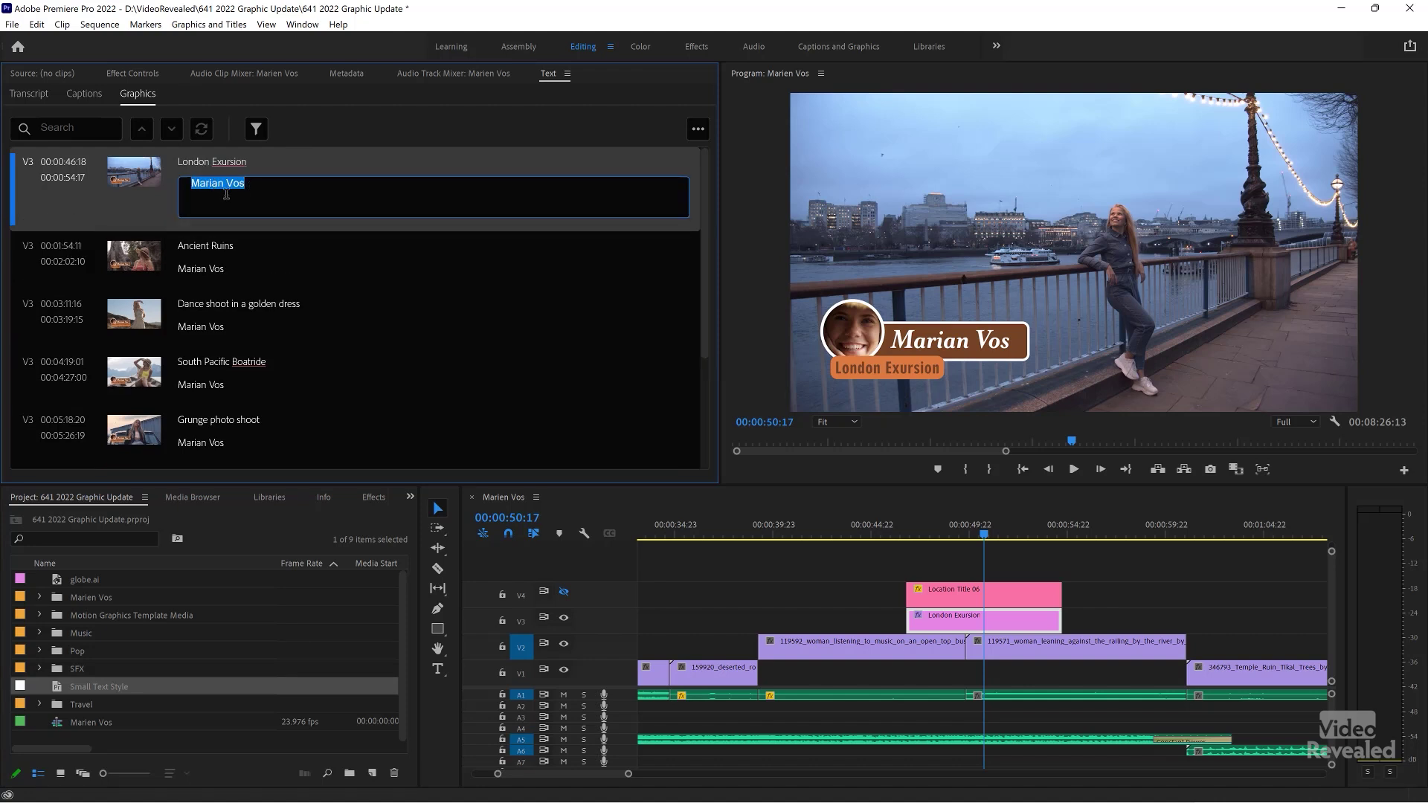
left_click(305, 268)
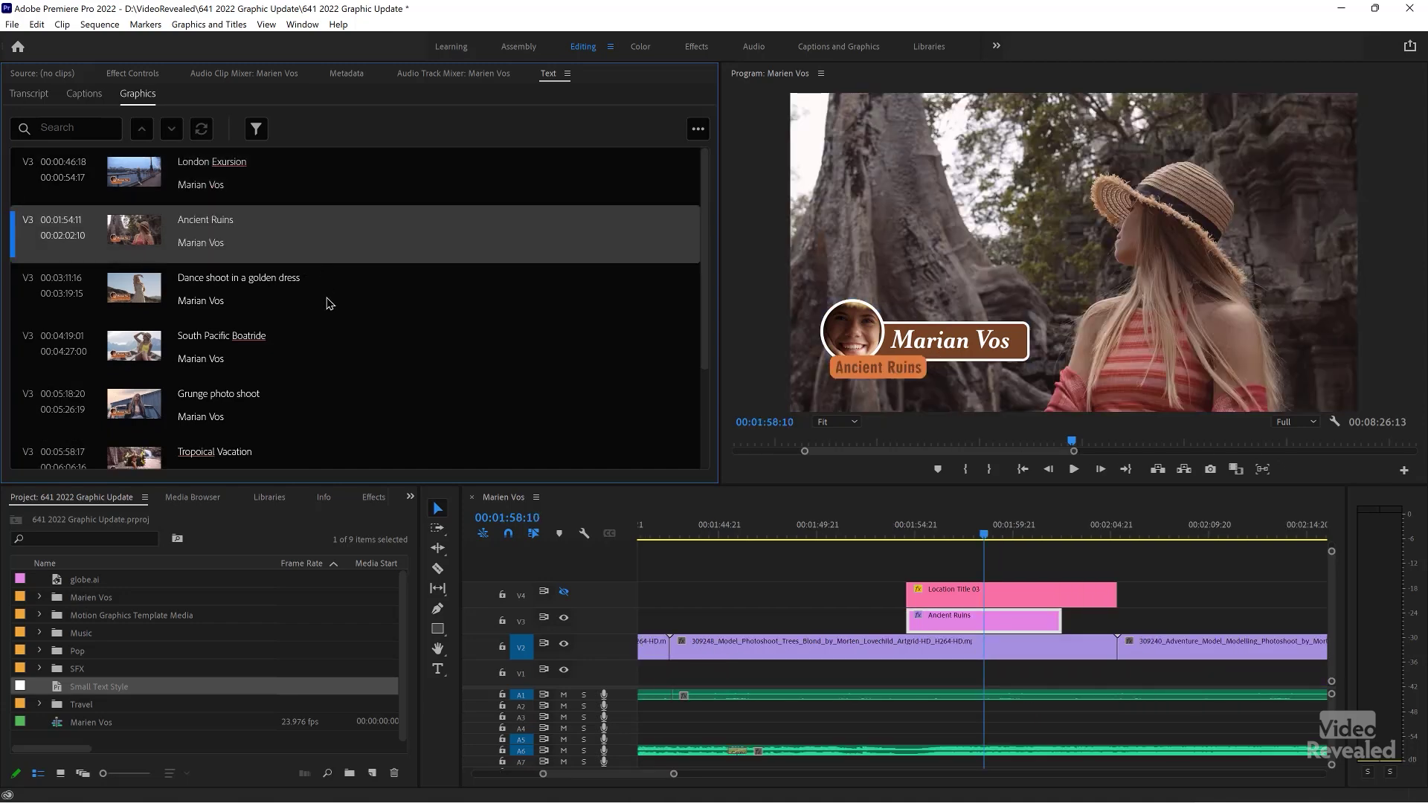
key("Down")
key("Down")
scroll(328, 336, "down", 1)
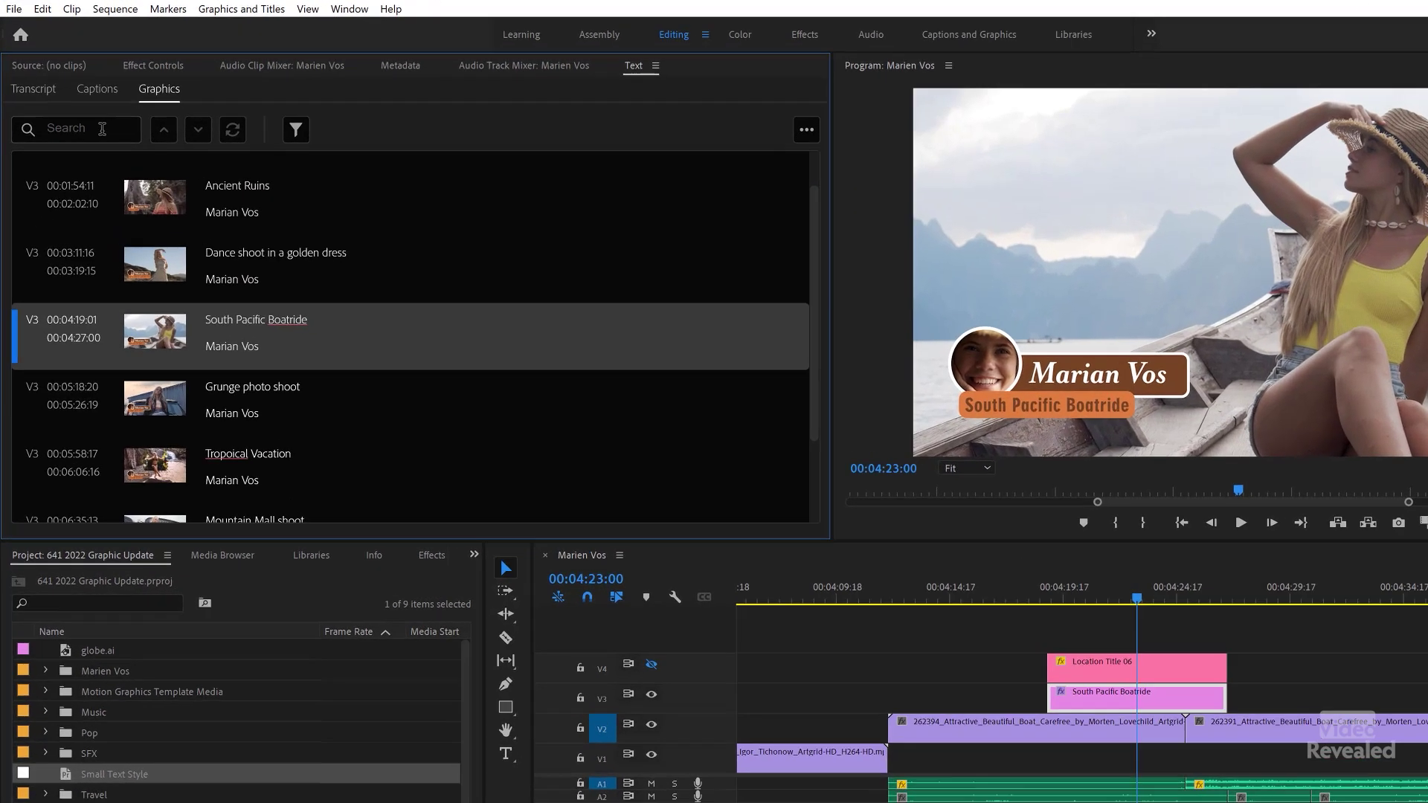
left_click(91, 129)
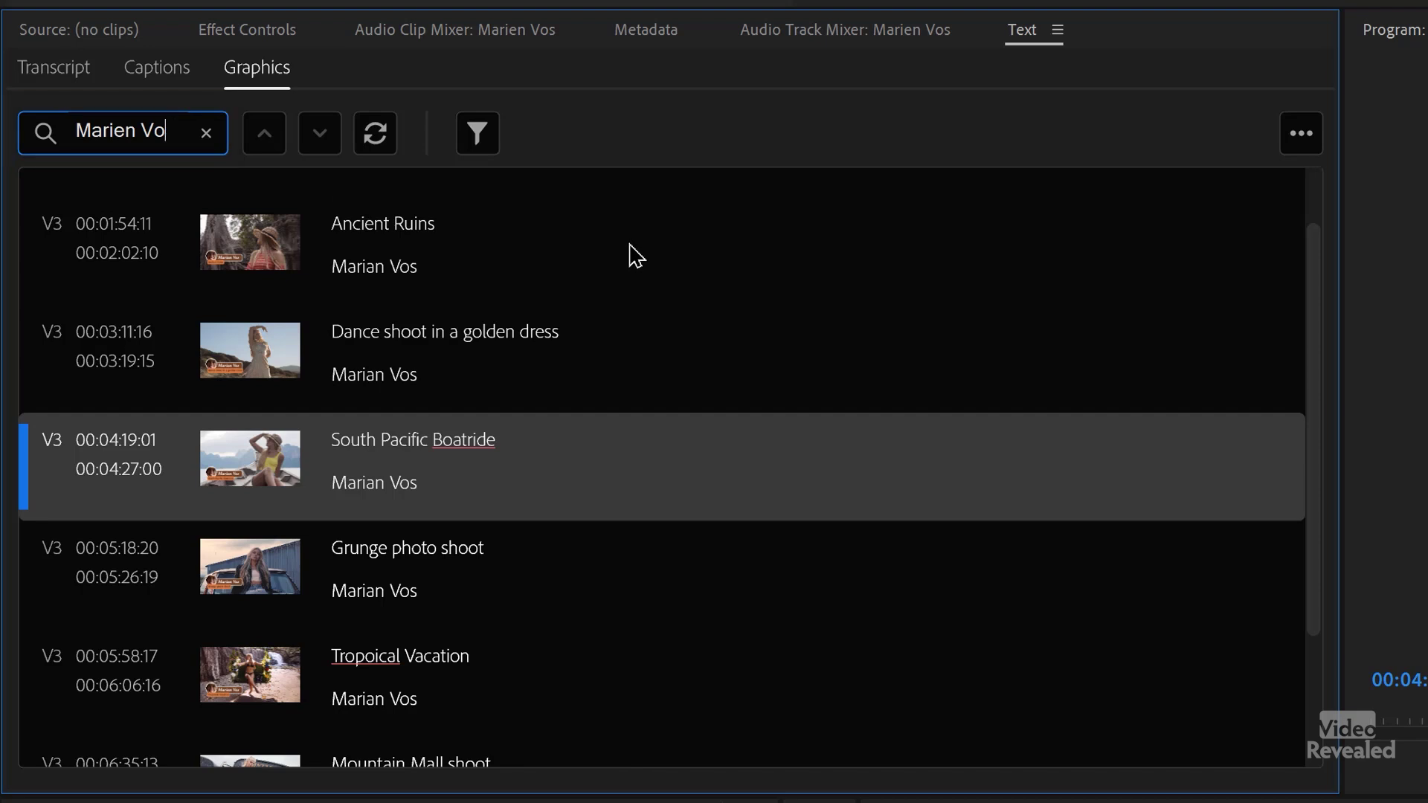
type("am")
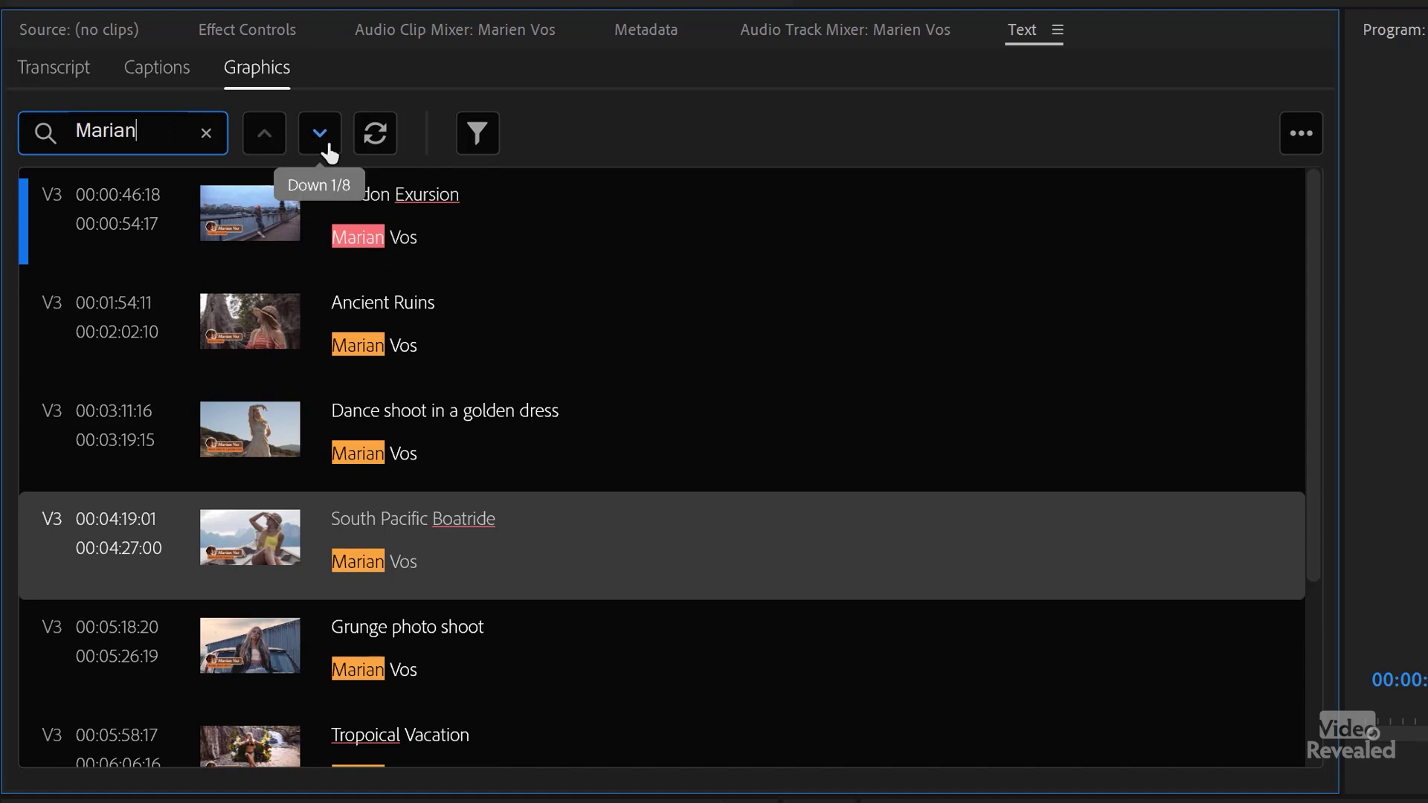
left_click(376, 134)
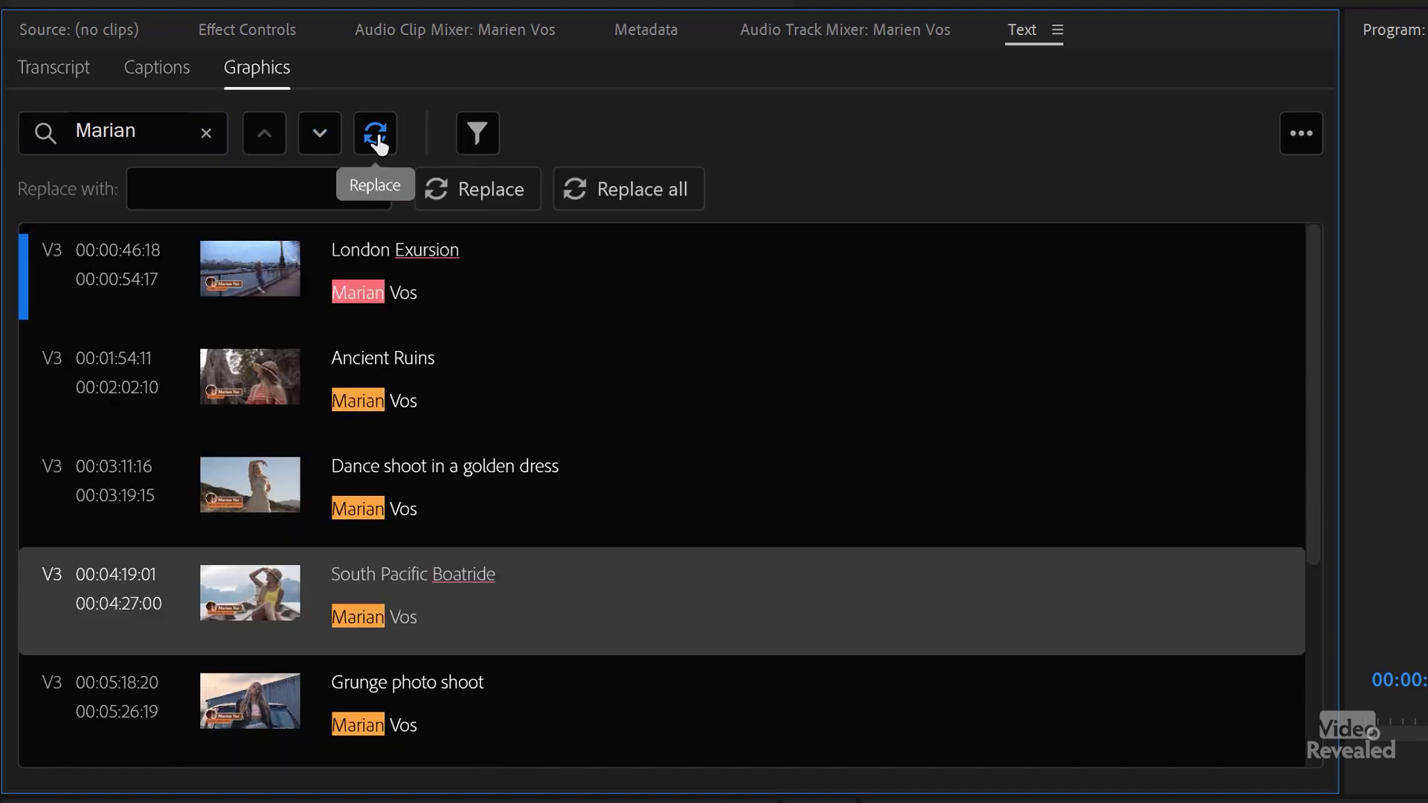
left_click(221, 176)
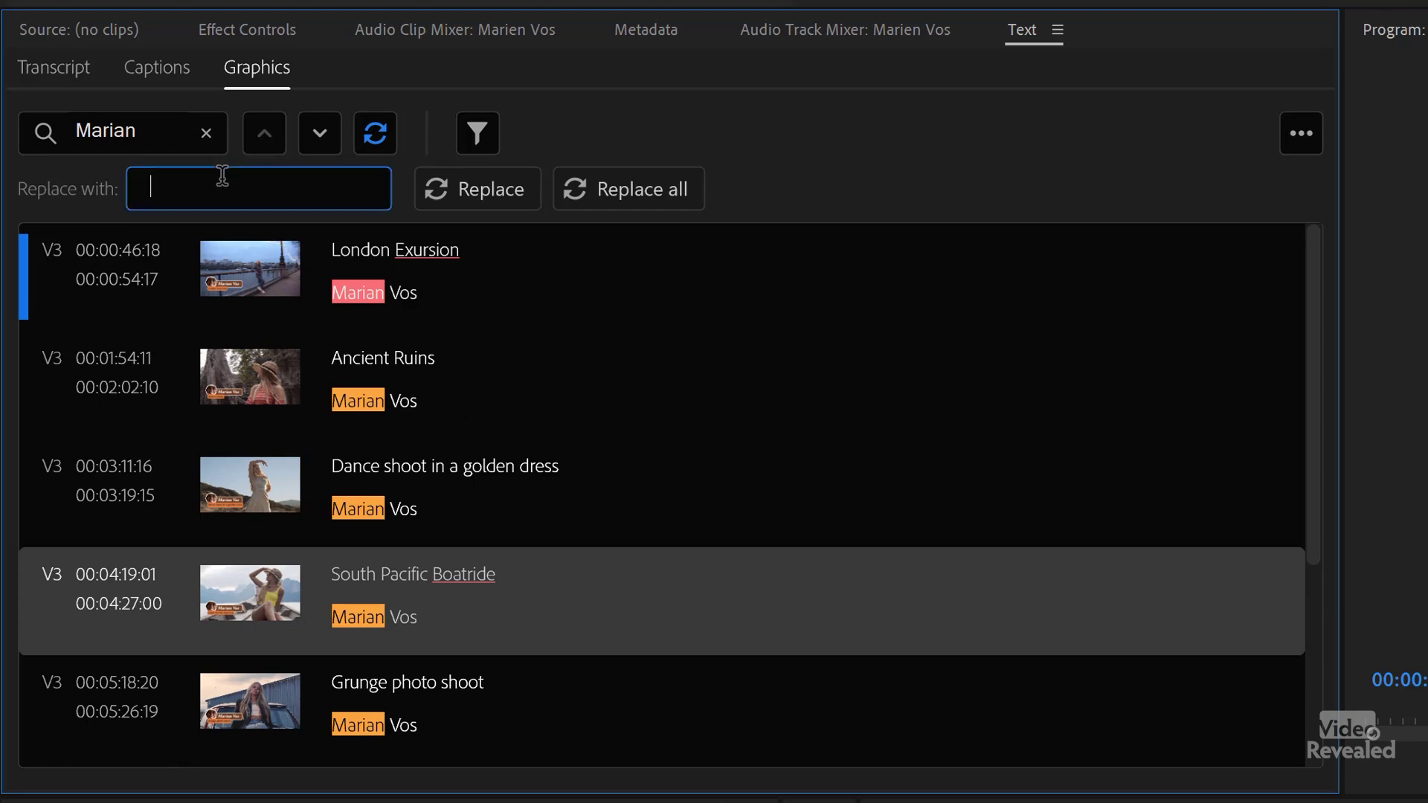
left_click(644, 196)
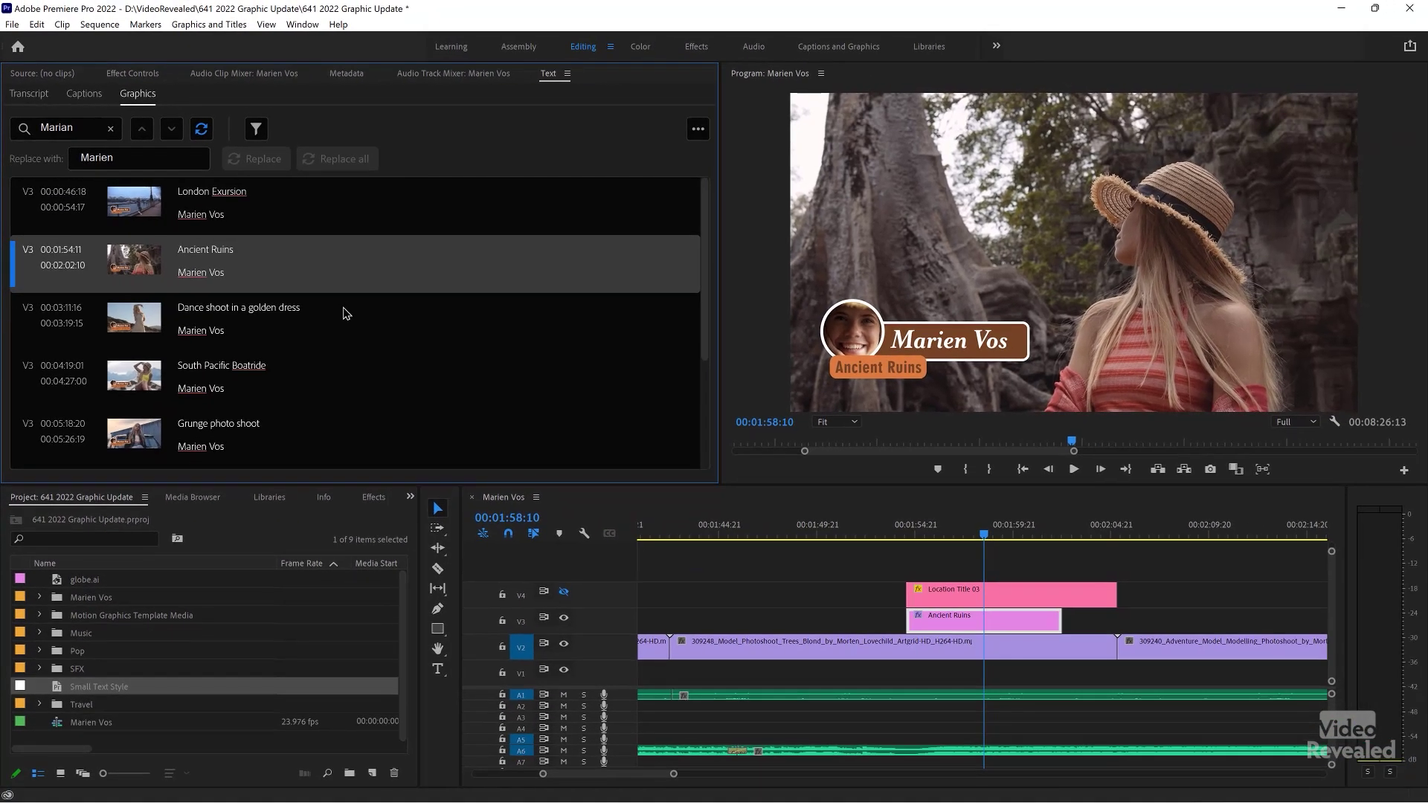
- Check the Dance shoot, South Pacific Boatride and Tropoical Vacation titles for the corrected name
left_click(398, 359)
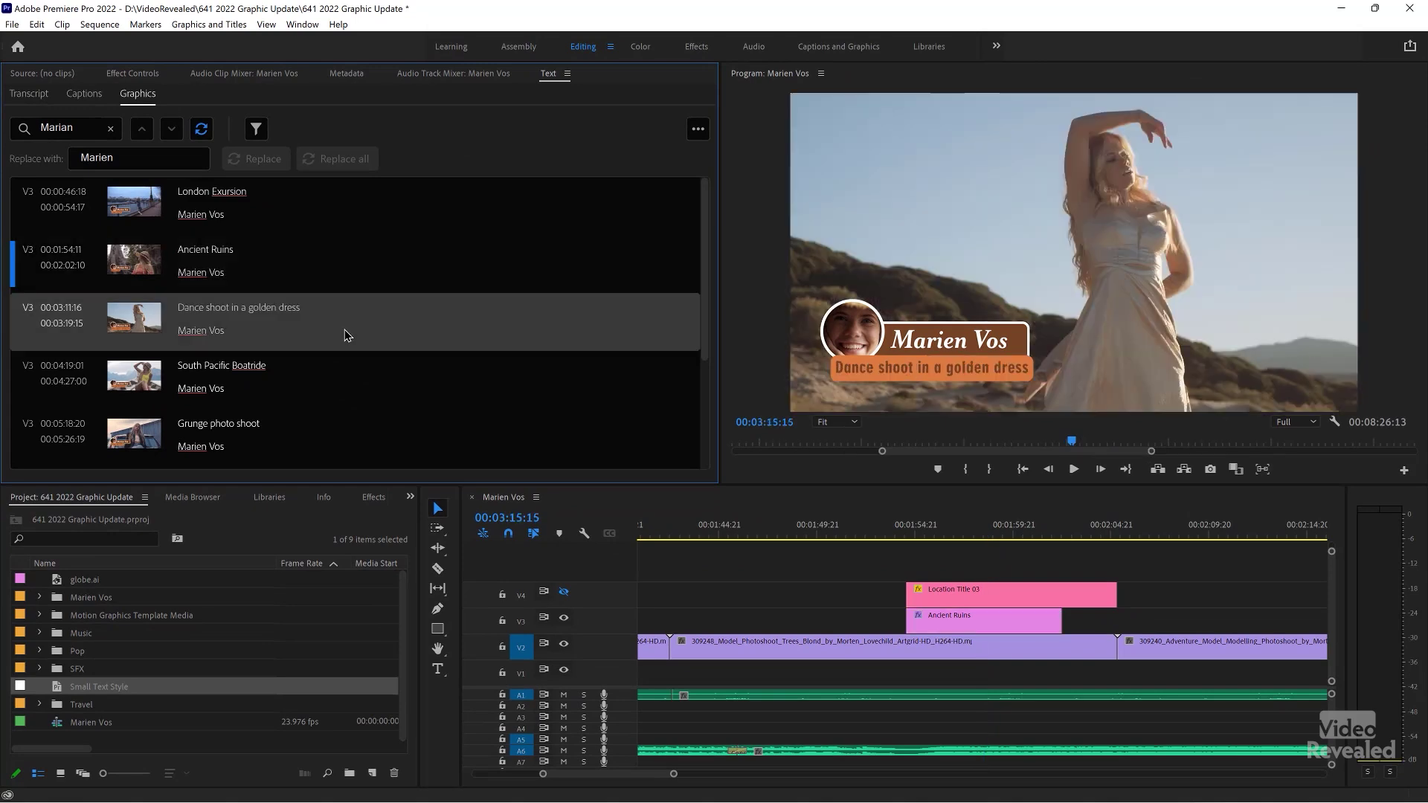
left_click(413, 435)
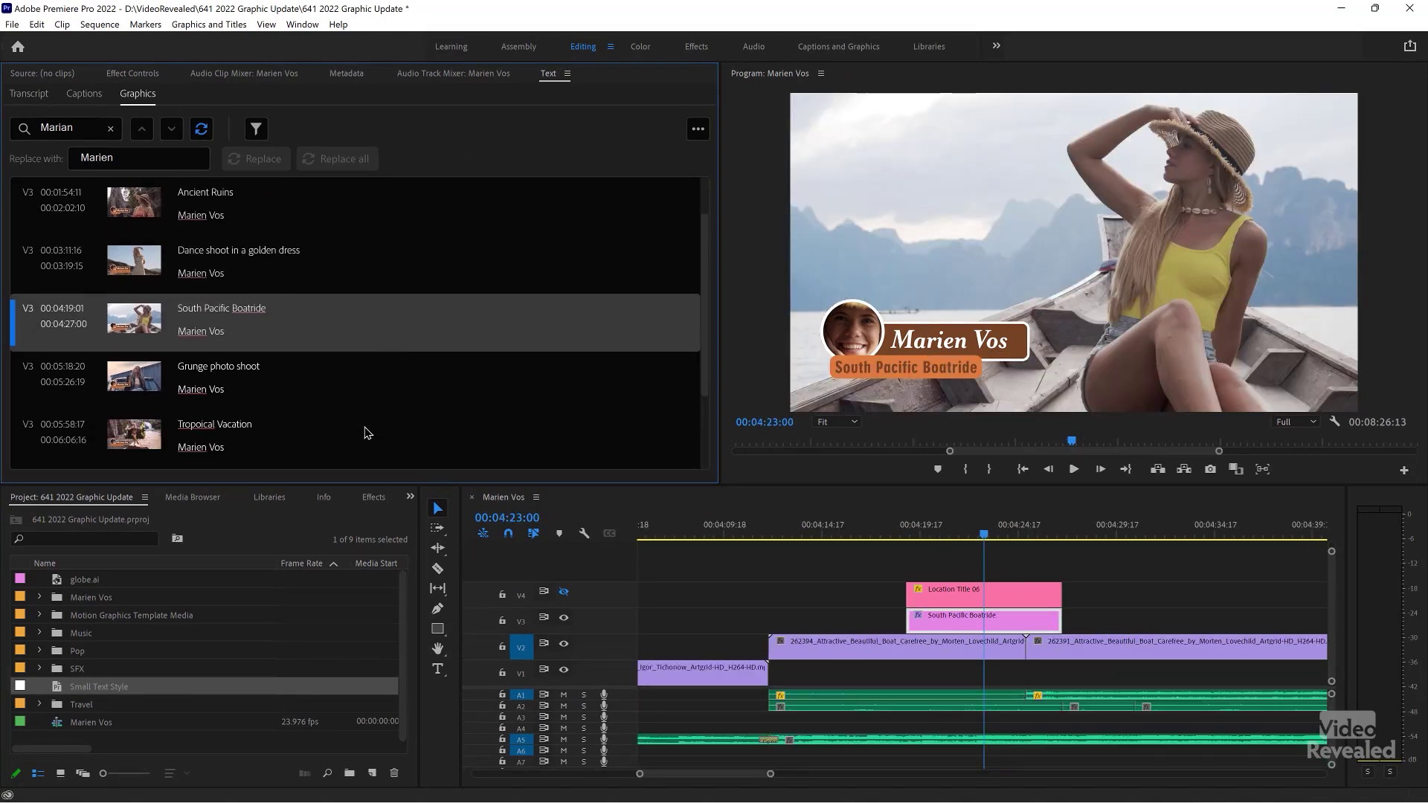
left_click(367, 425)
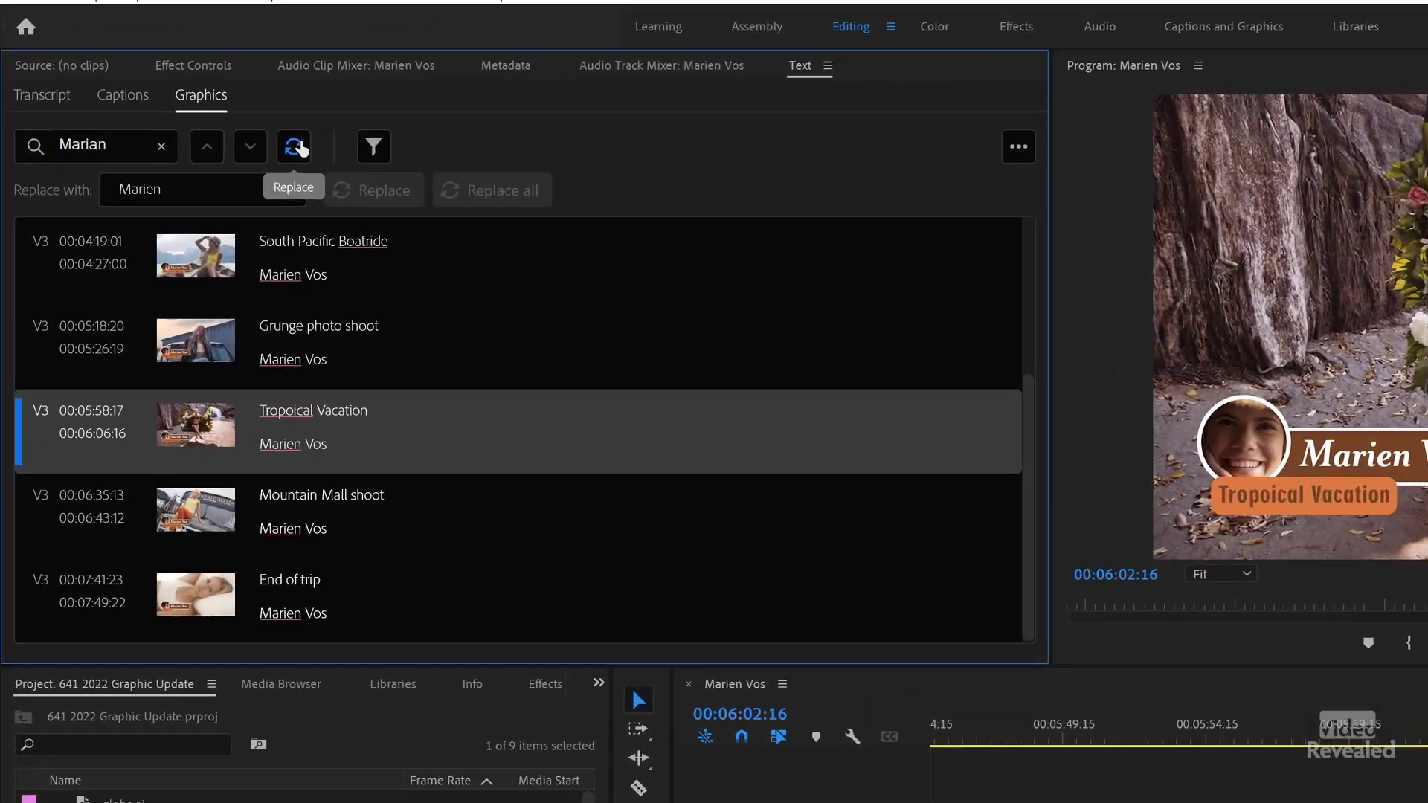
- Toggle the replace options off, leaving only the Marian search field
left_click(202, 134)
left_click(348, 171)
left_click(343, 169)
left_click(343, 164)
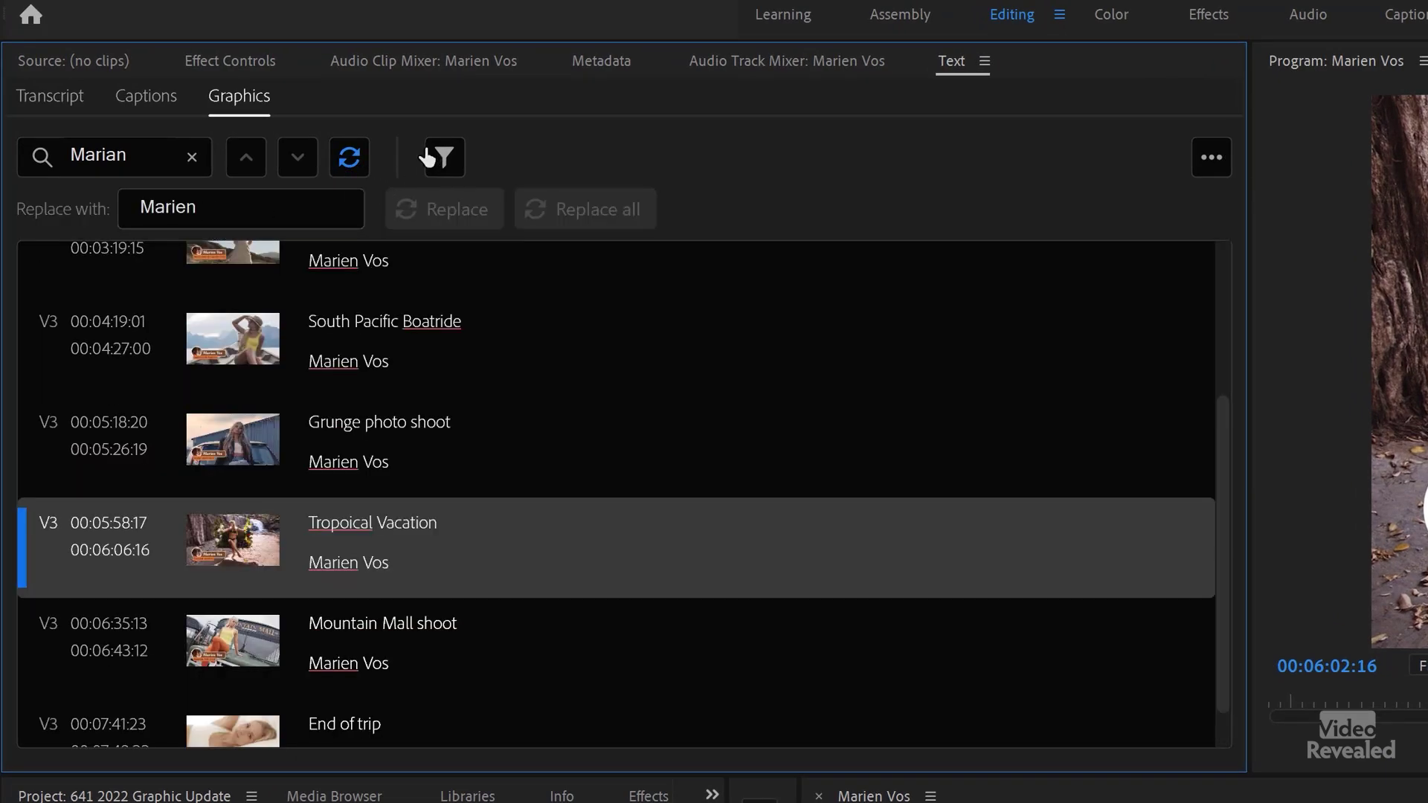
left_click(357, 163)
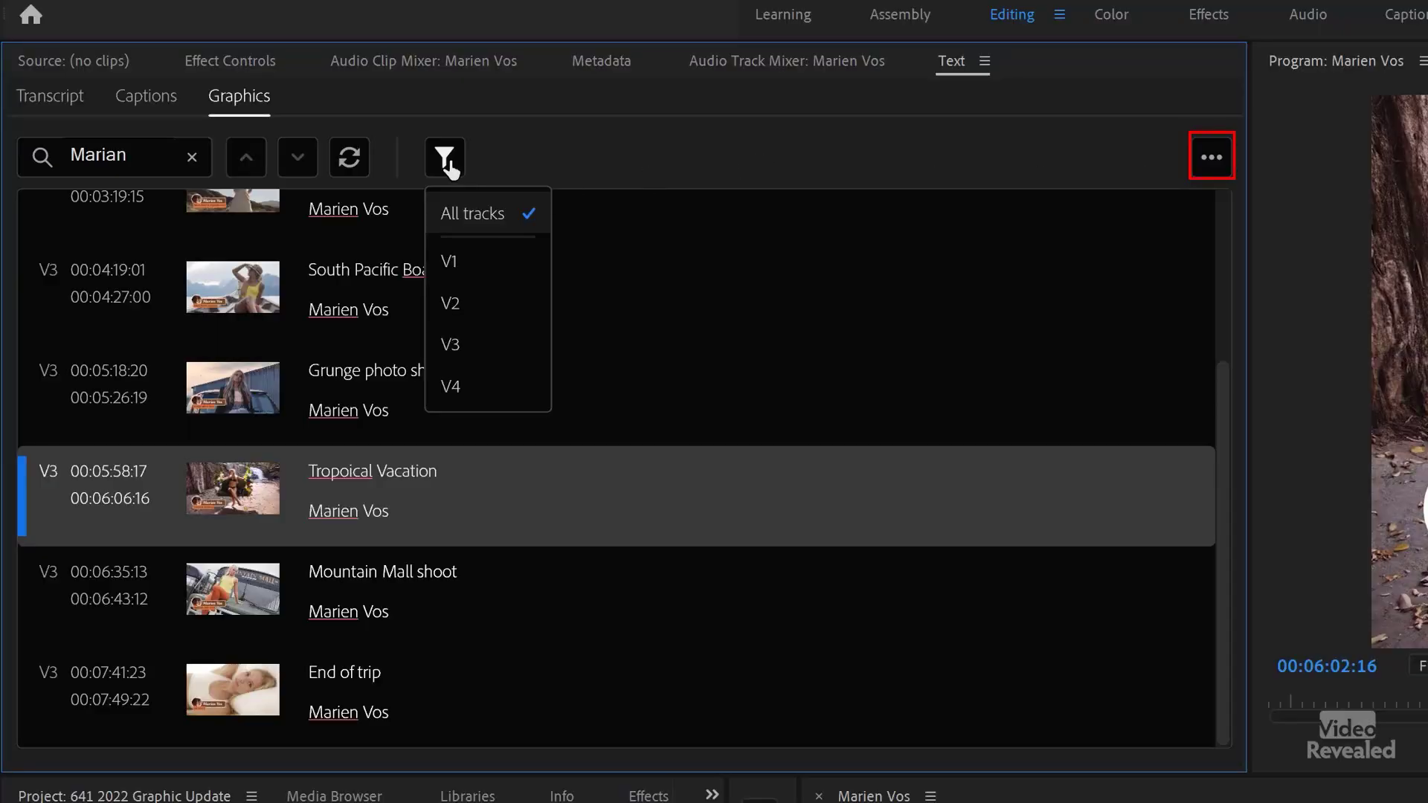
- Close the track filter and dismiss the Text panel's options menu unchanged
left_click(445, 153)
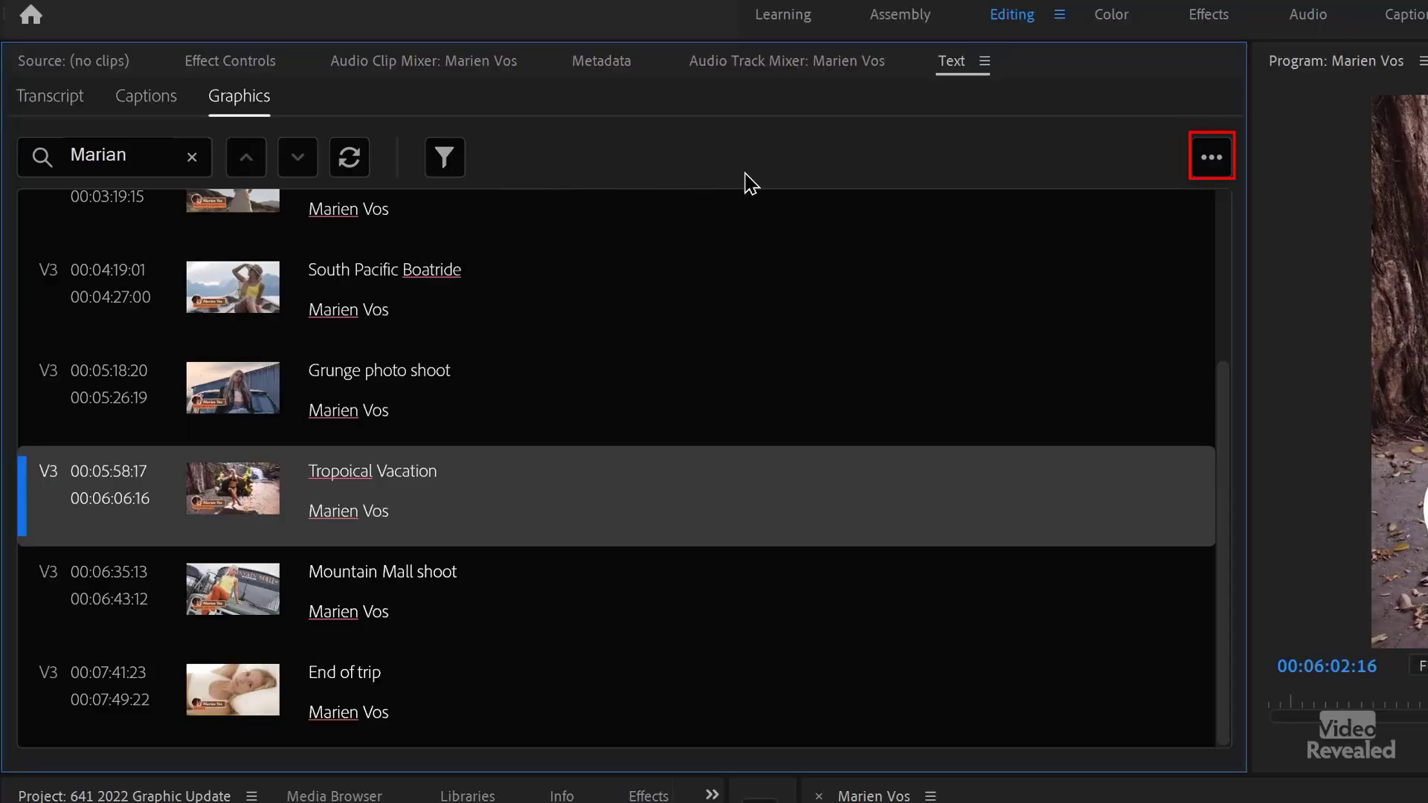
left_click(1213, 161)
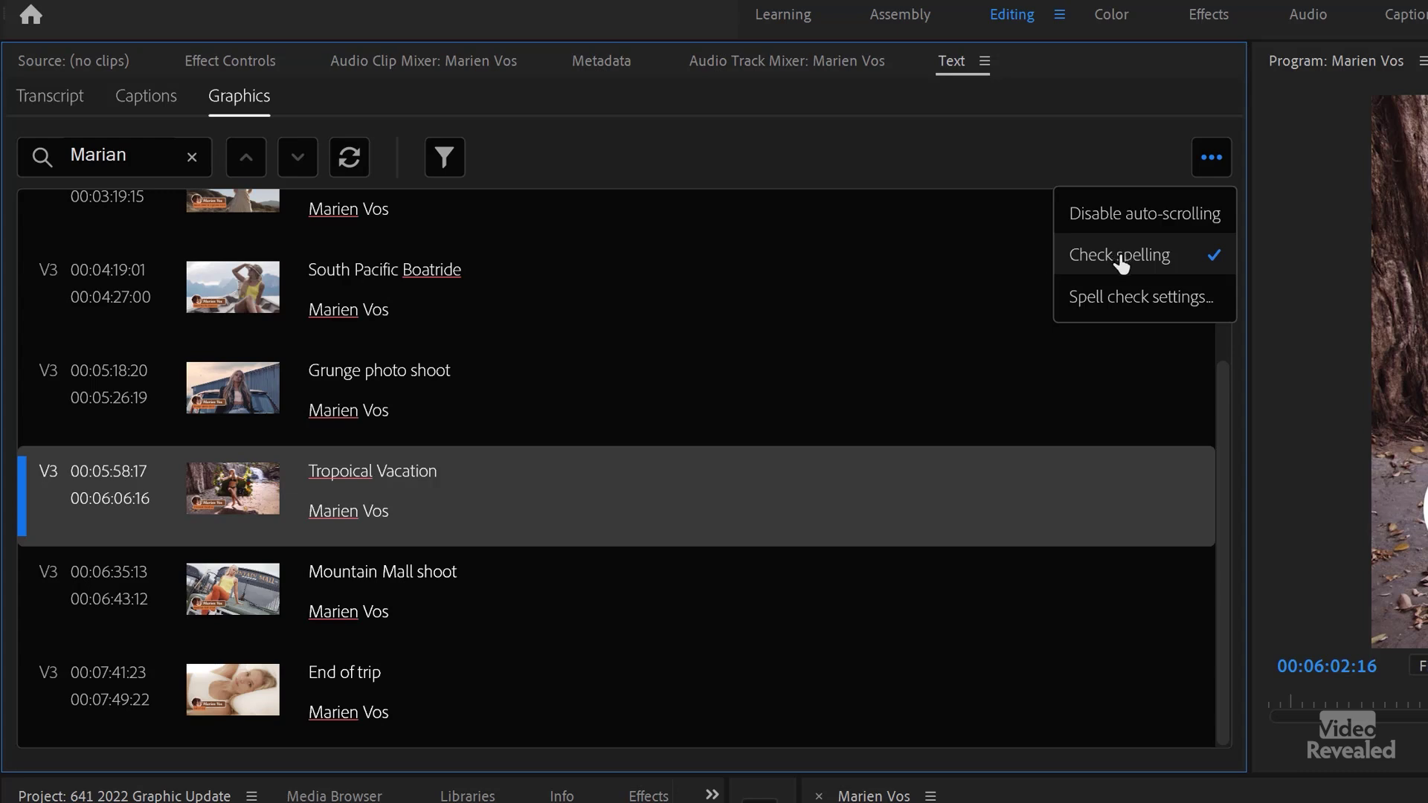
left_click(1133, 220)
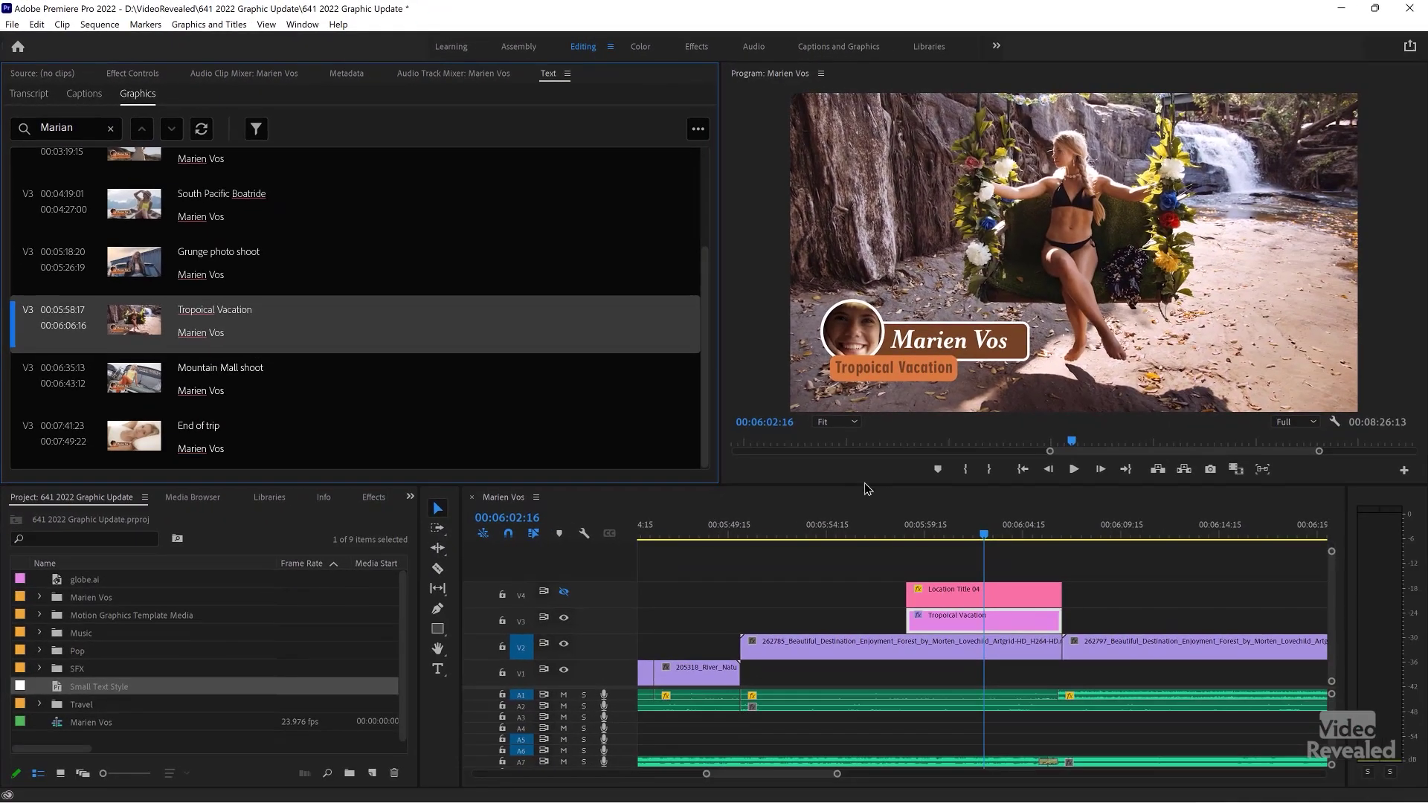
left_click(892, 526)
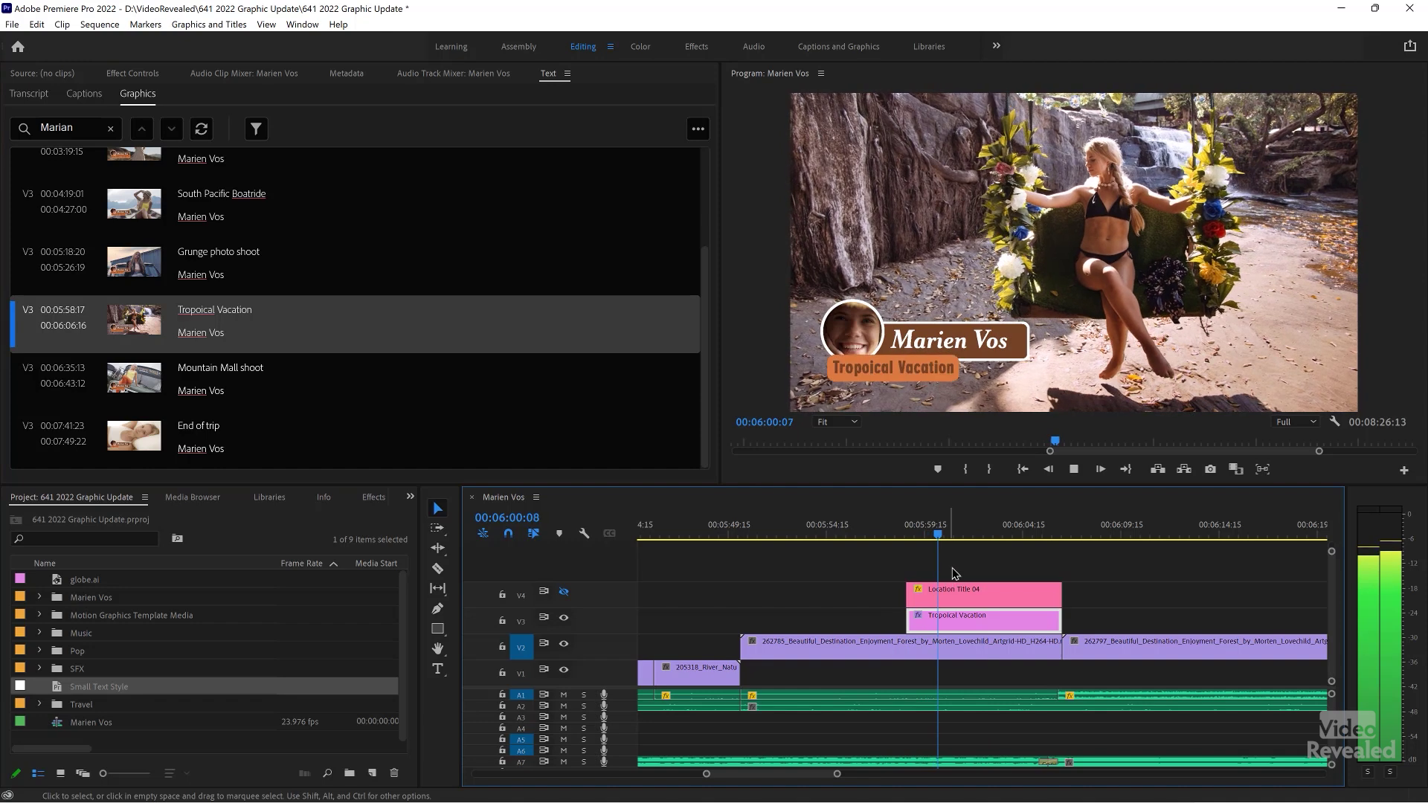
key("space")
scroll(964, 566, "down", 5)
scroll(964, 566, "down", 4)
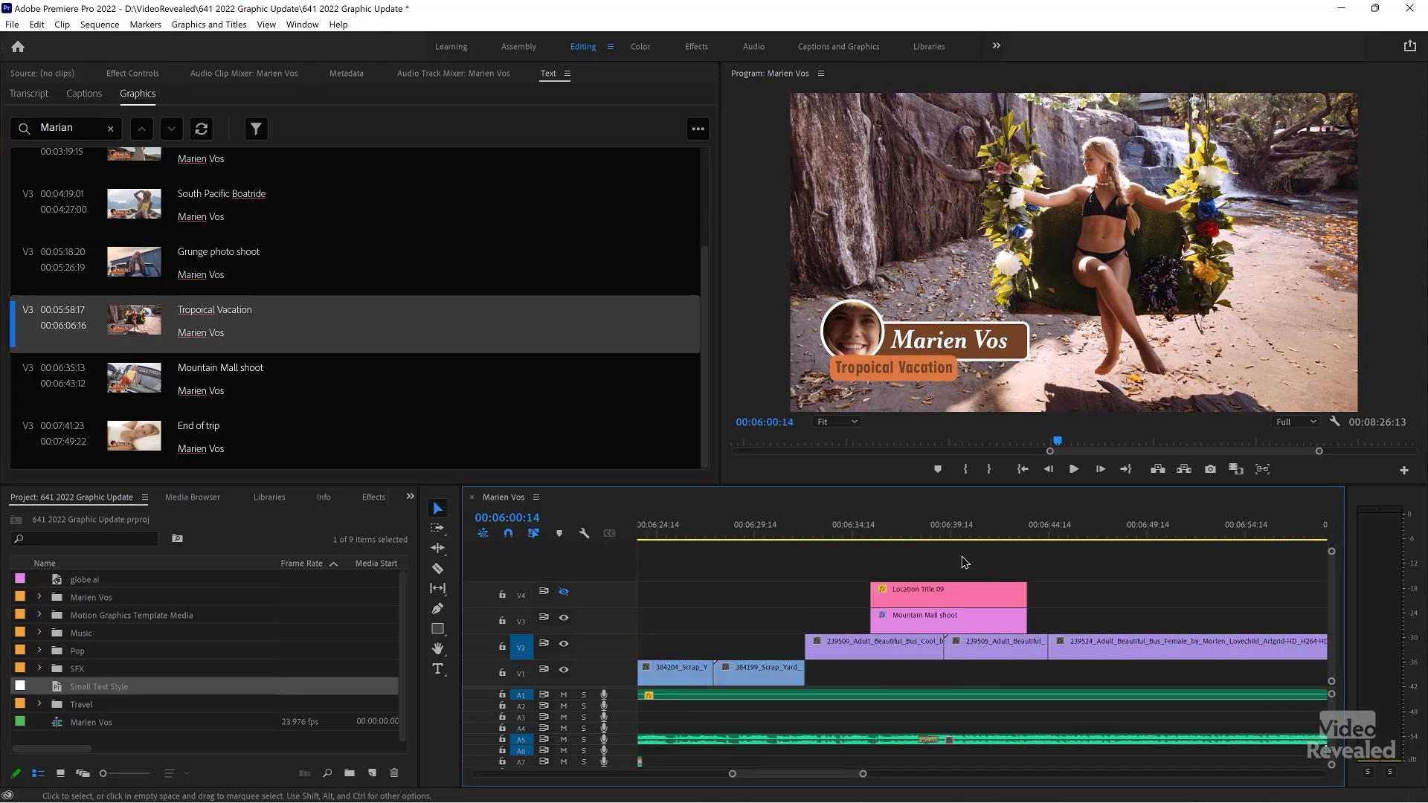
key("backslash")
left_click_drag(1168, 541, 1207, 535)
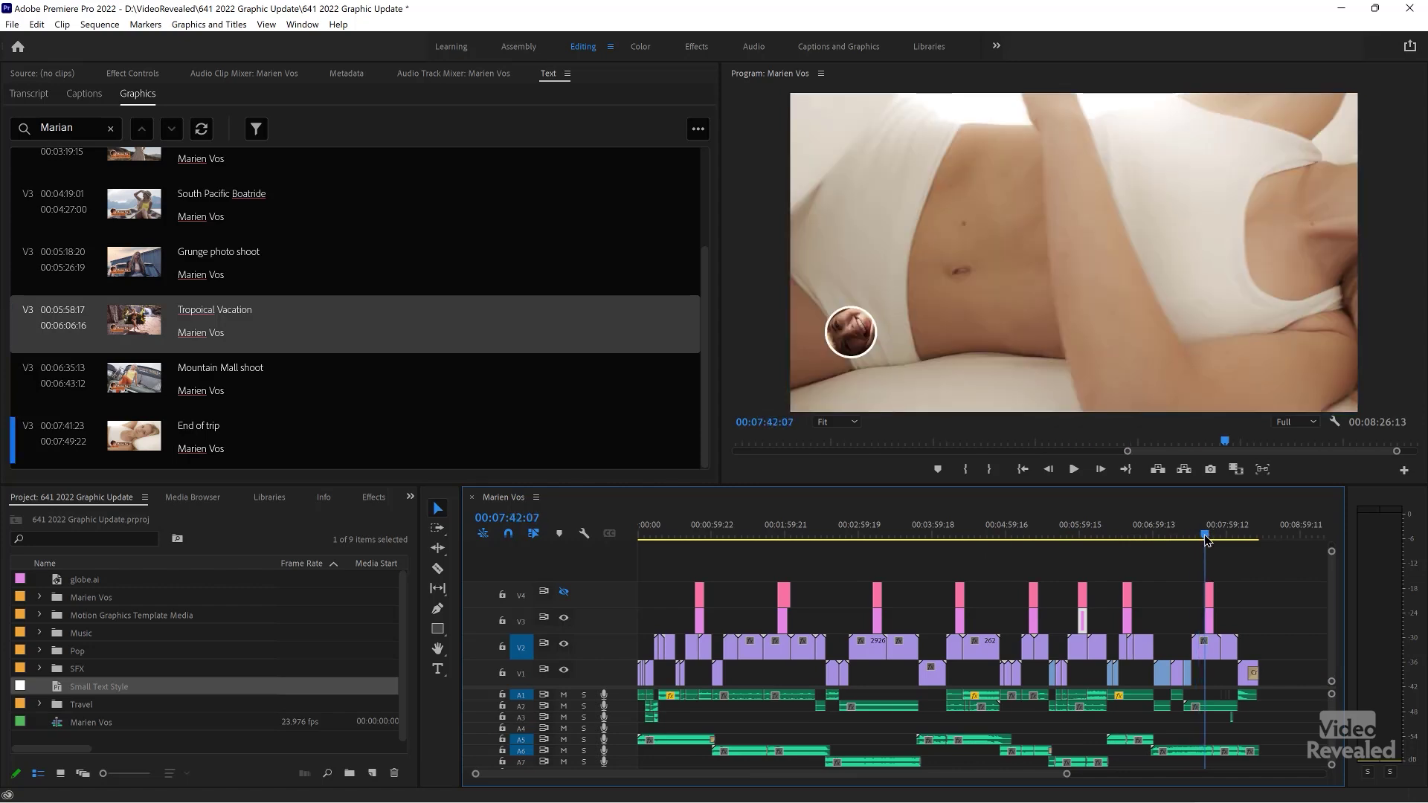
key("space")
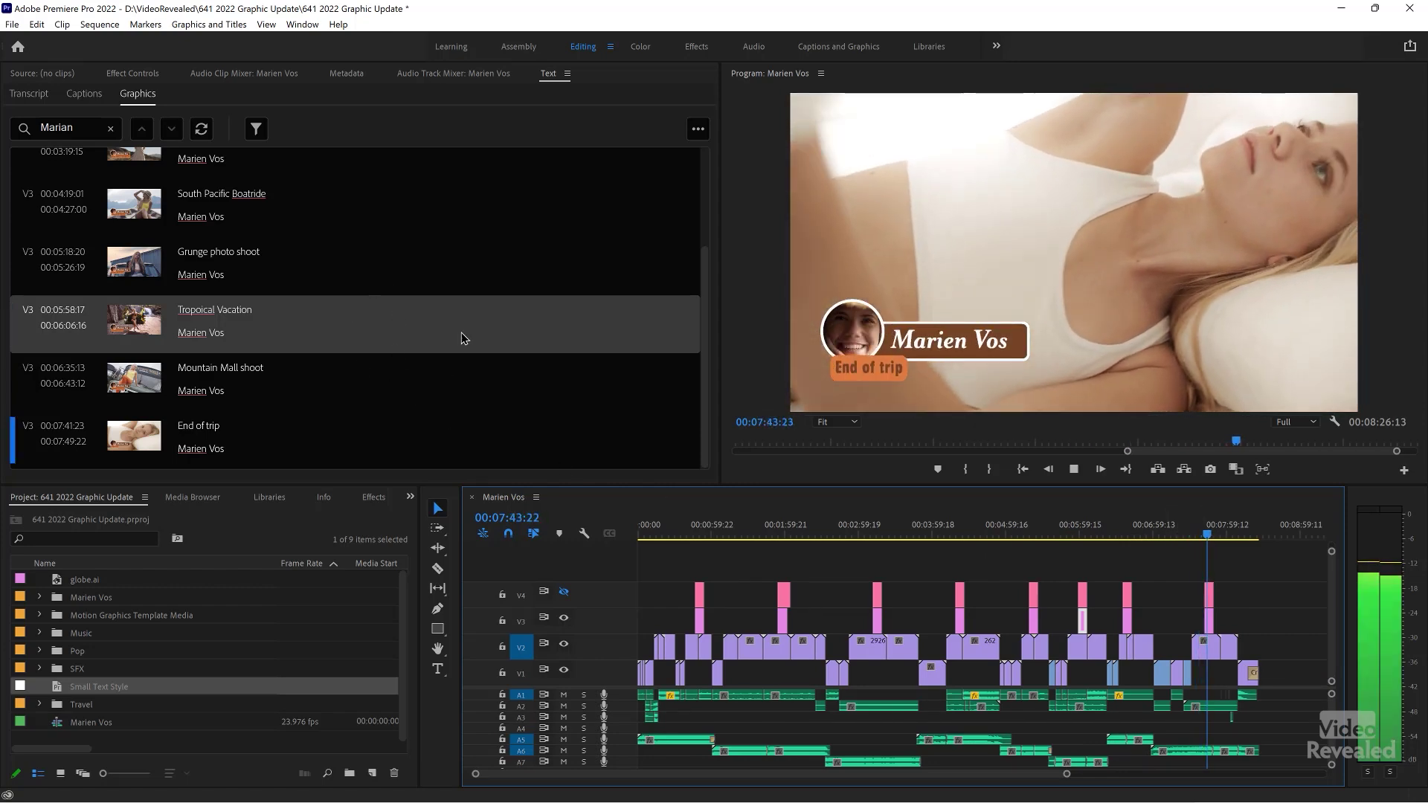
key("space")
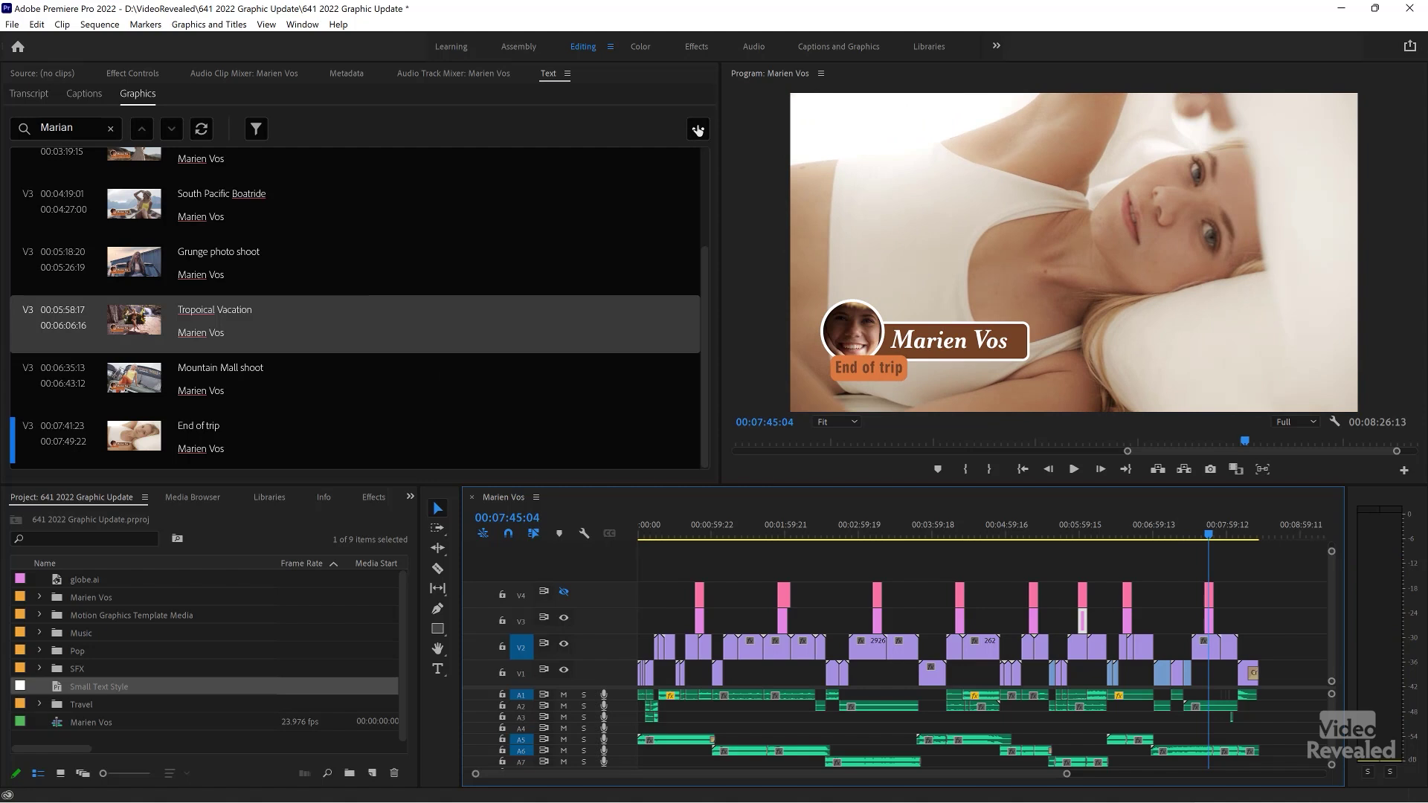
- Open and close the Text panel options menu, then scrub back over the End of trip title
left_click(698, 131)
left_click(665, 171)
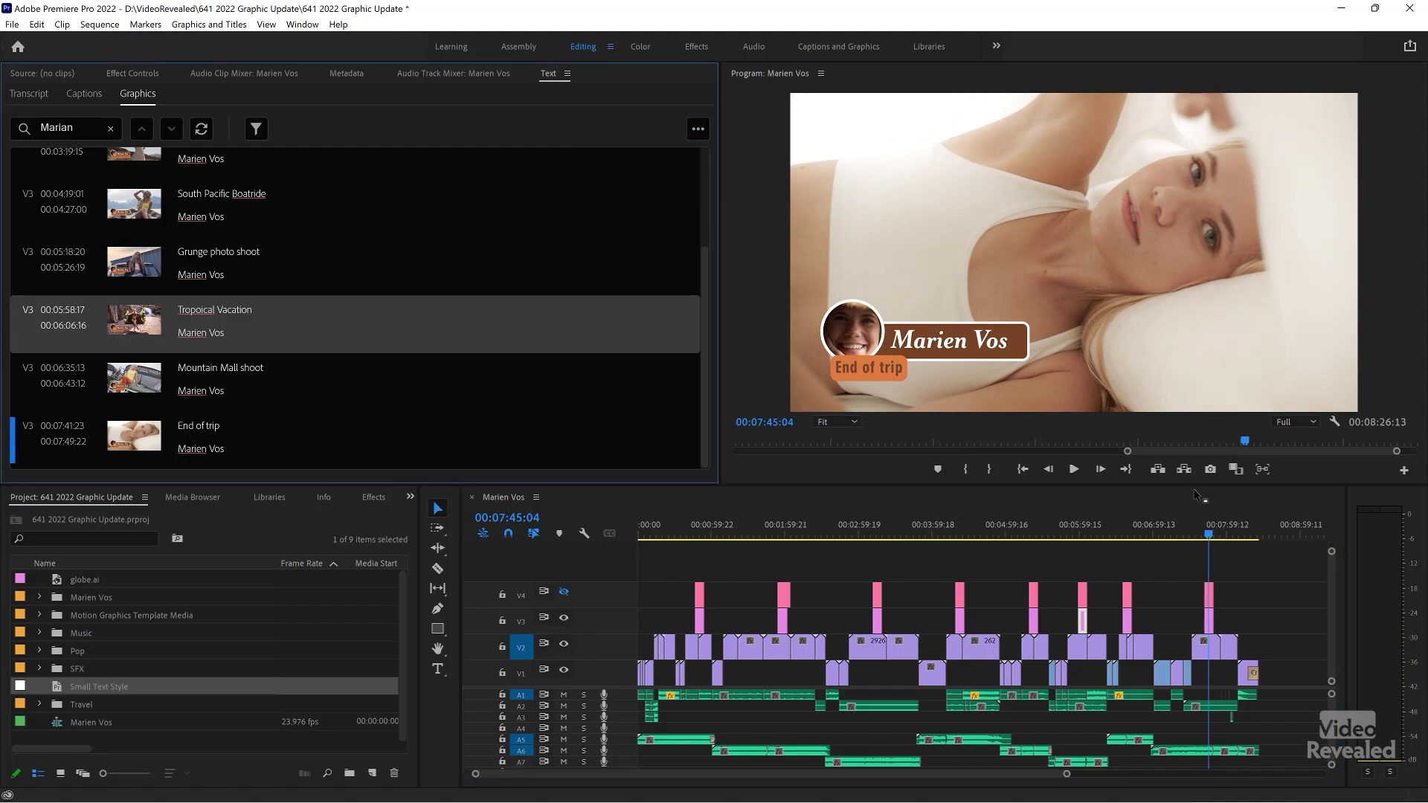
left_click_drag(1207, 535, 1209, 536)
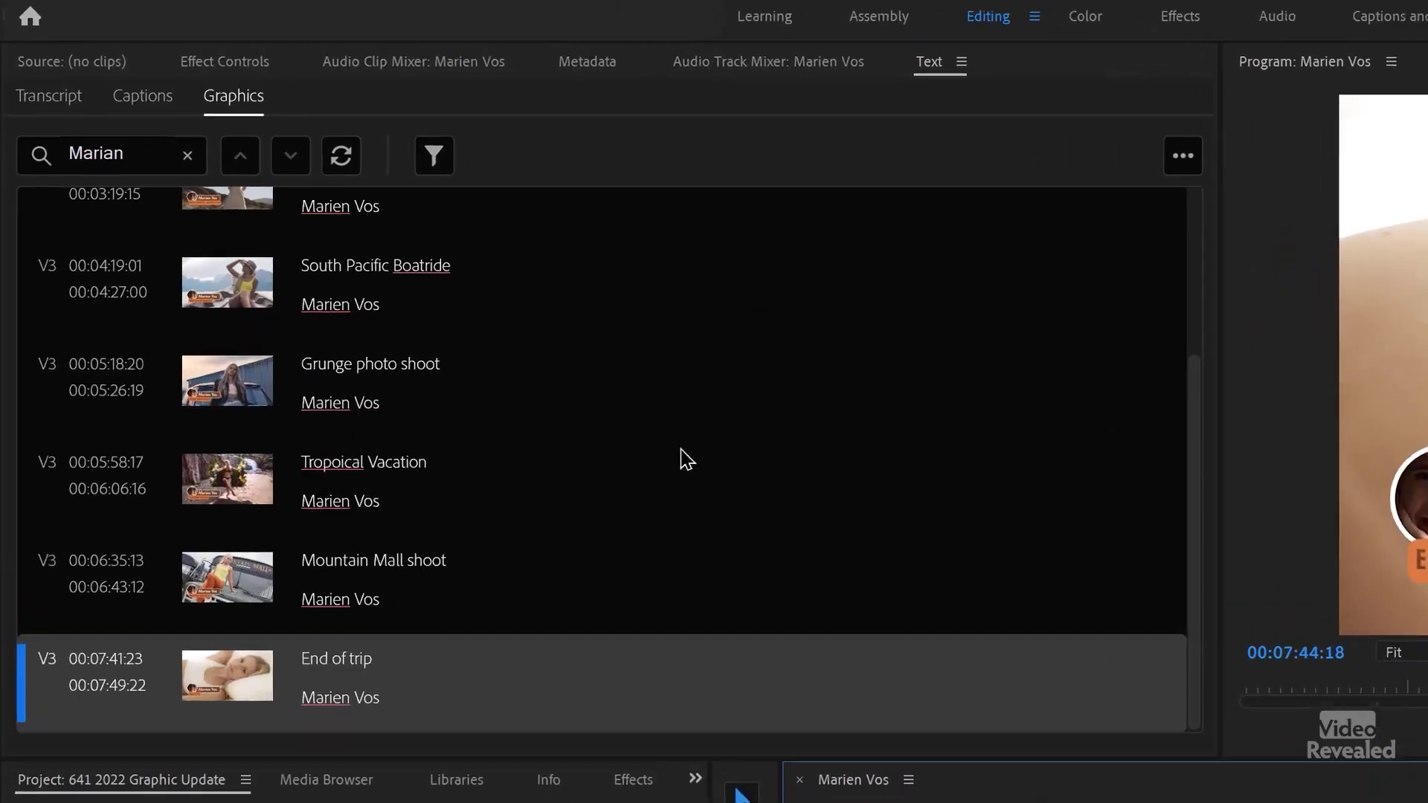
left_click(1211, 157)
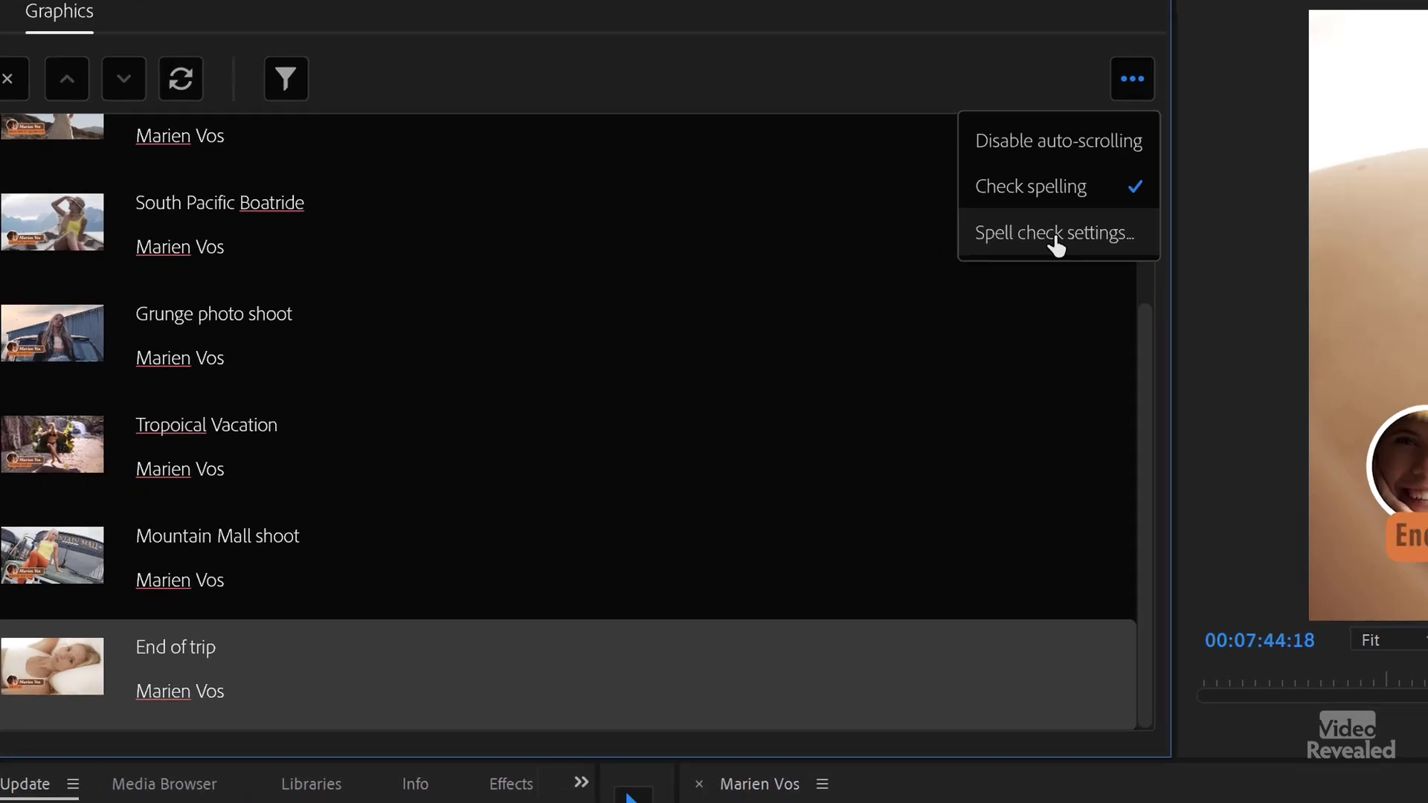
left_click(1142, 298)
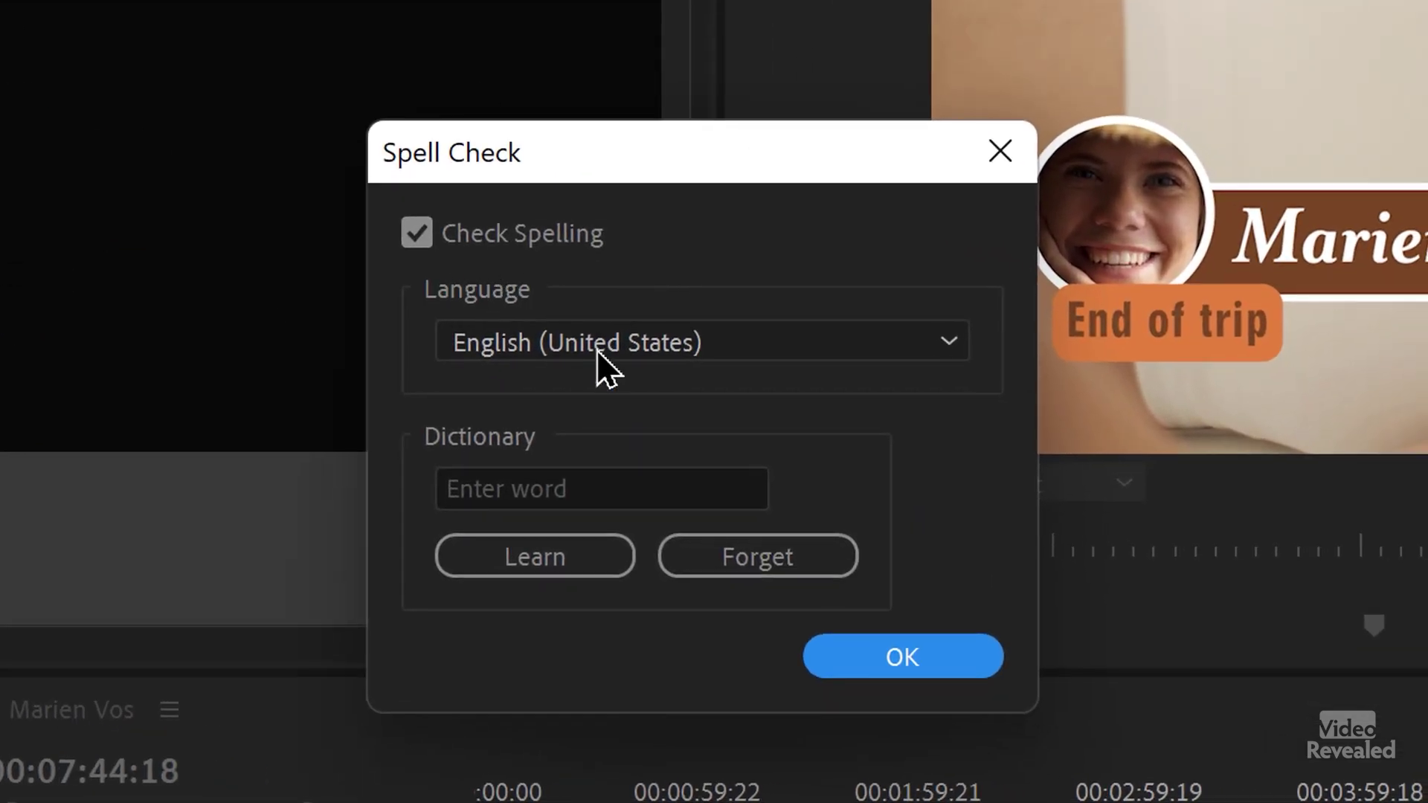
left_click(742, 343)
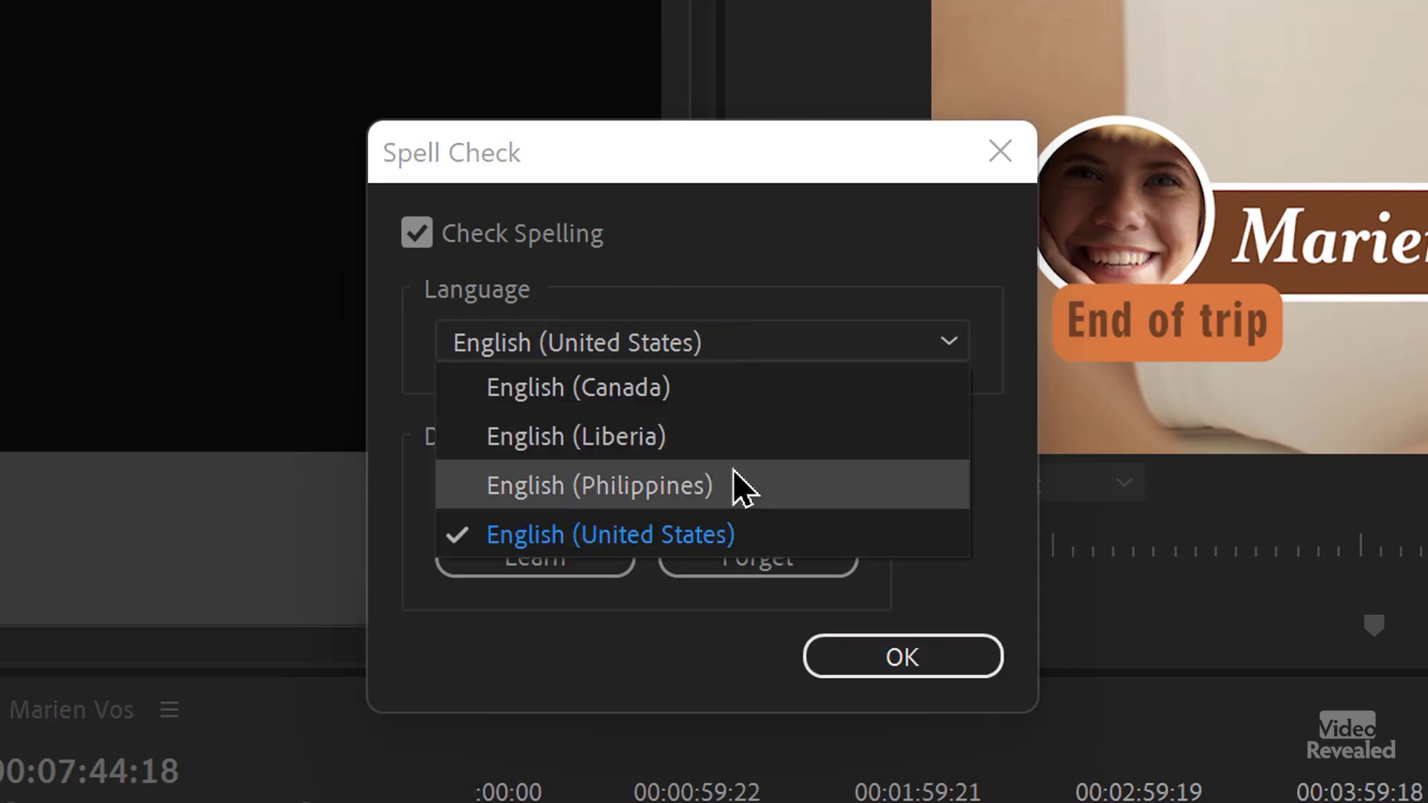
left_click(695, 346)
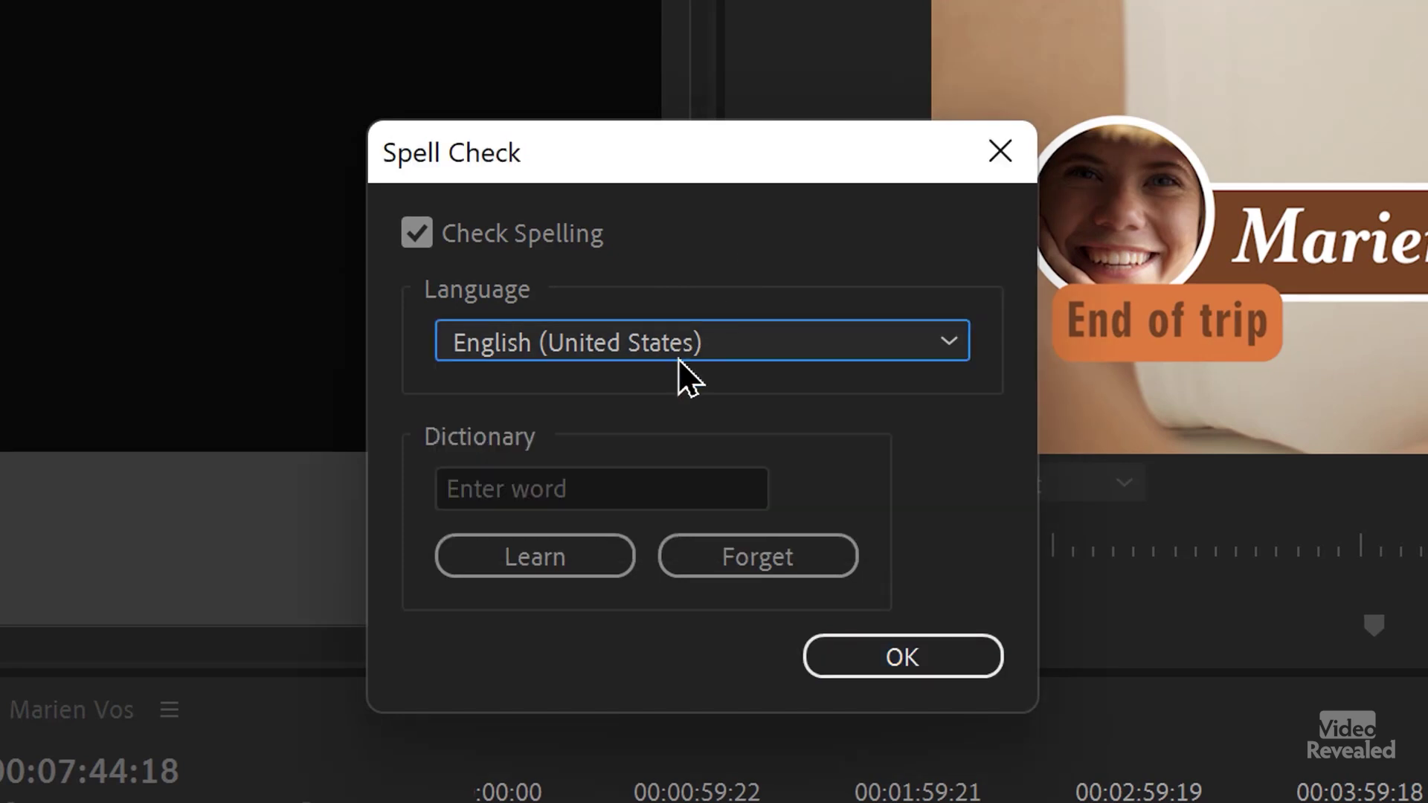
left_click(539, 493)
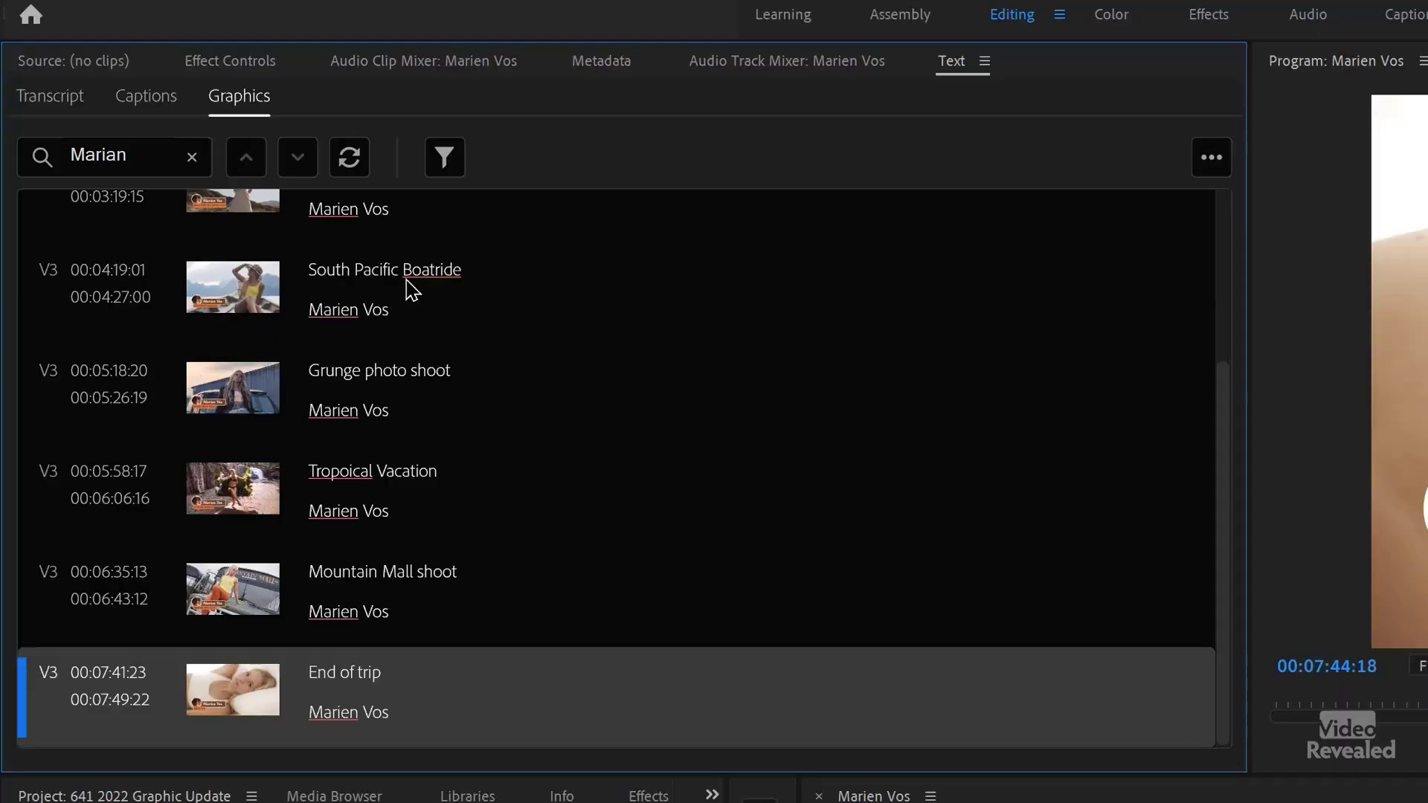
- Scroll back to the top of the filtered graphics text list
scroll(402, 286, "up", 3)
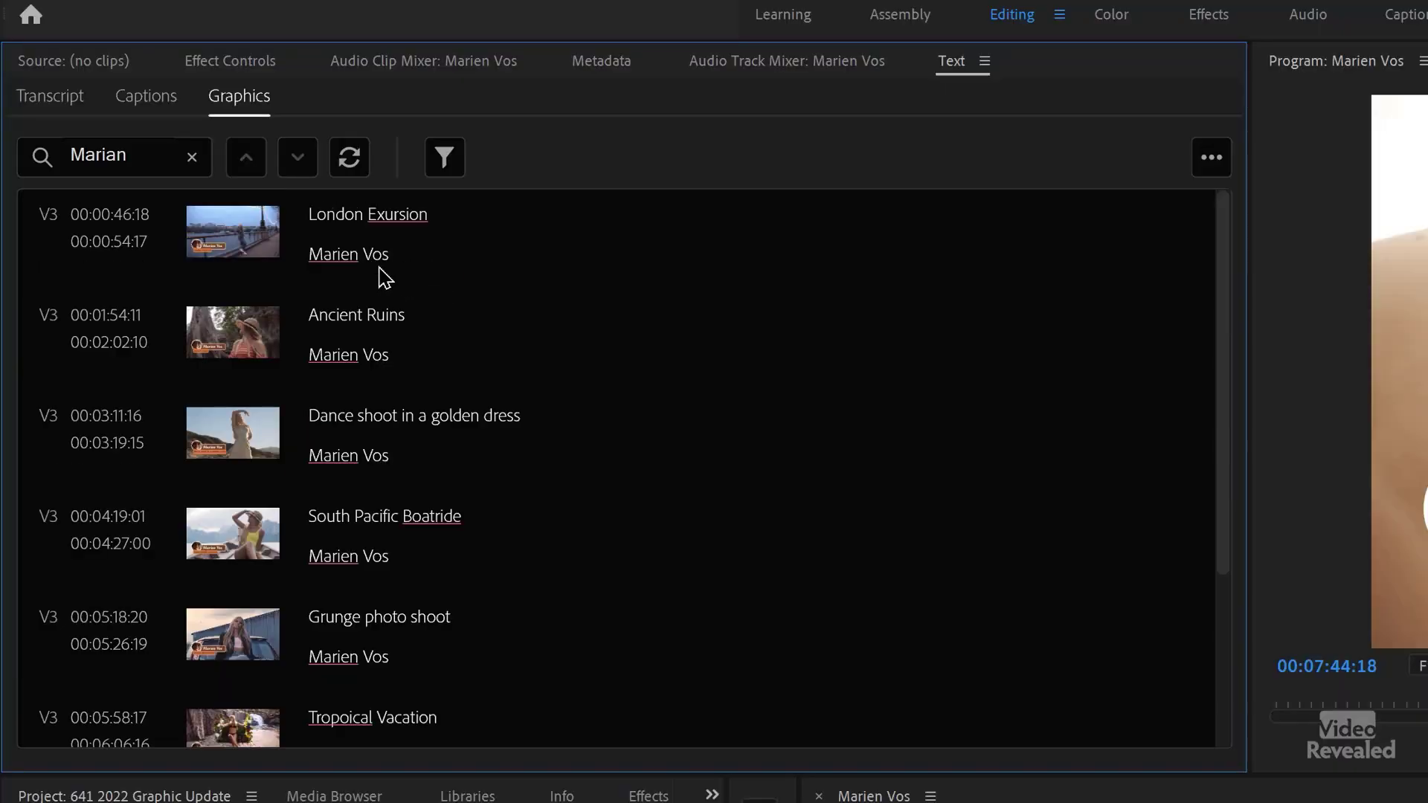
- Correct the London graphic's 'Exursion' to 'Excursion' from the spelling suggestions
left_click(402, 223)
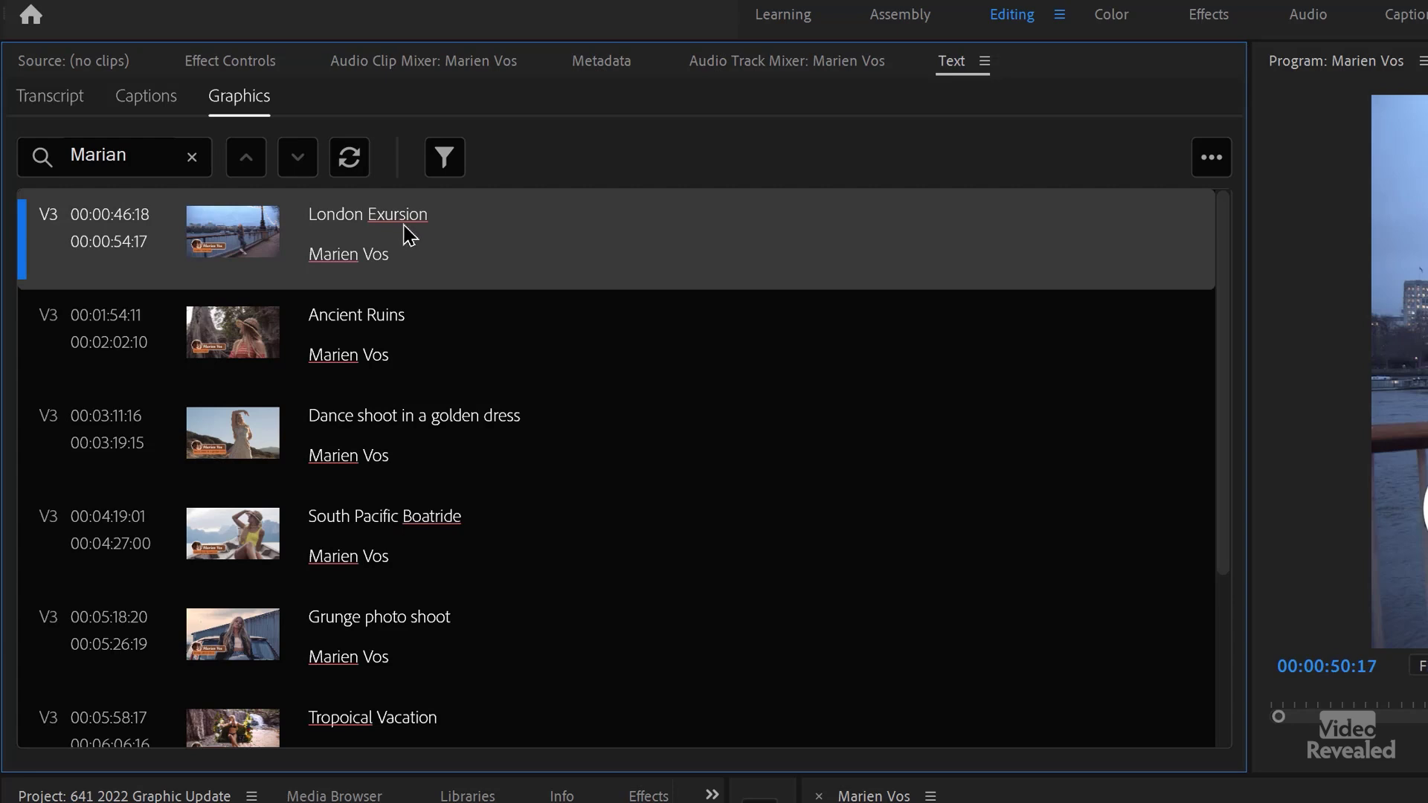
right_click(396, 217)
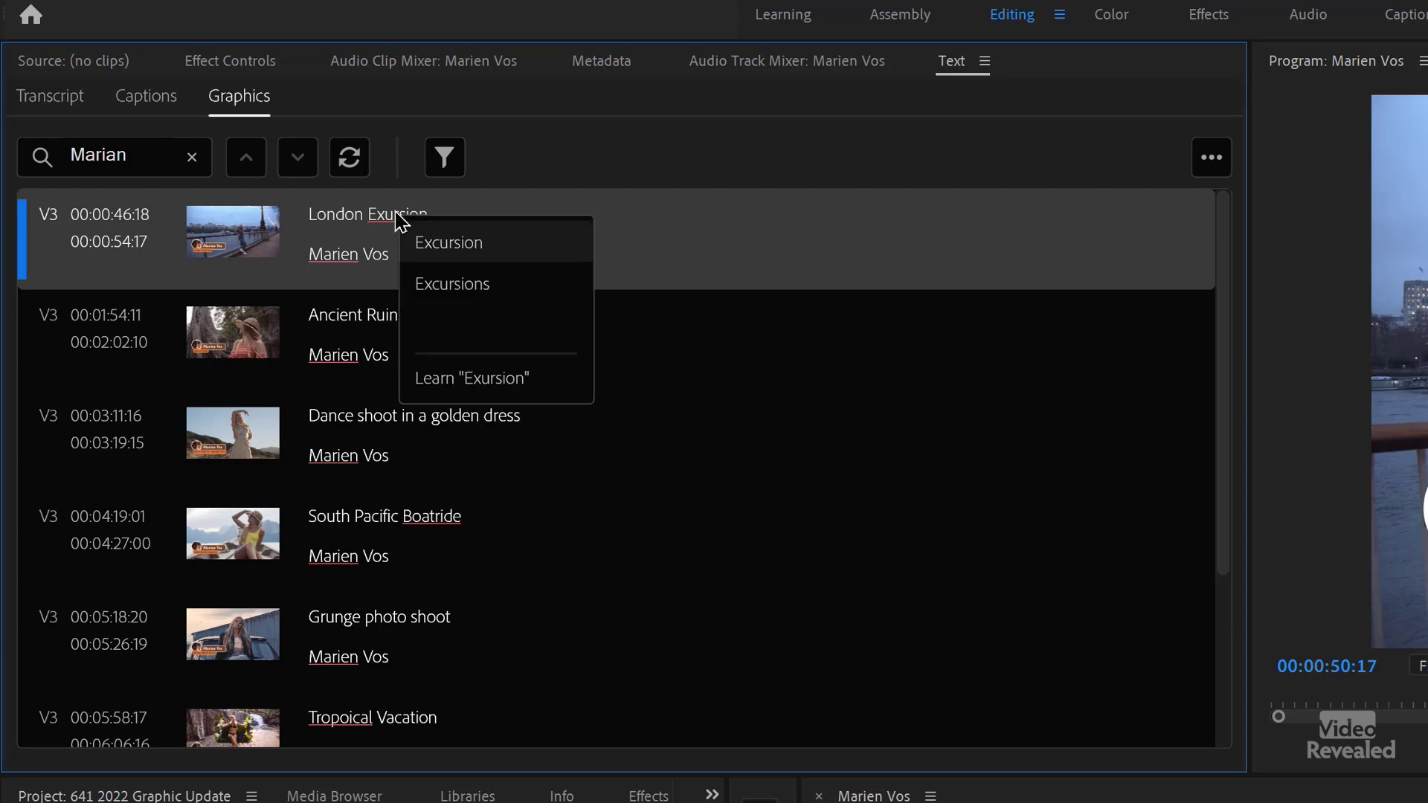
left_click(451, 244)
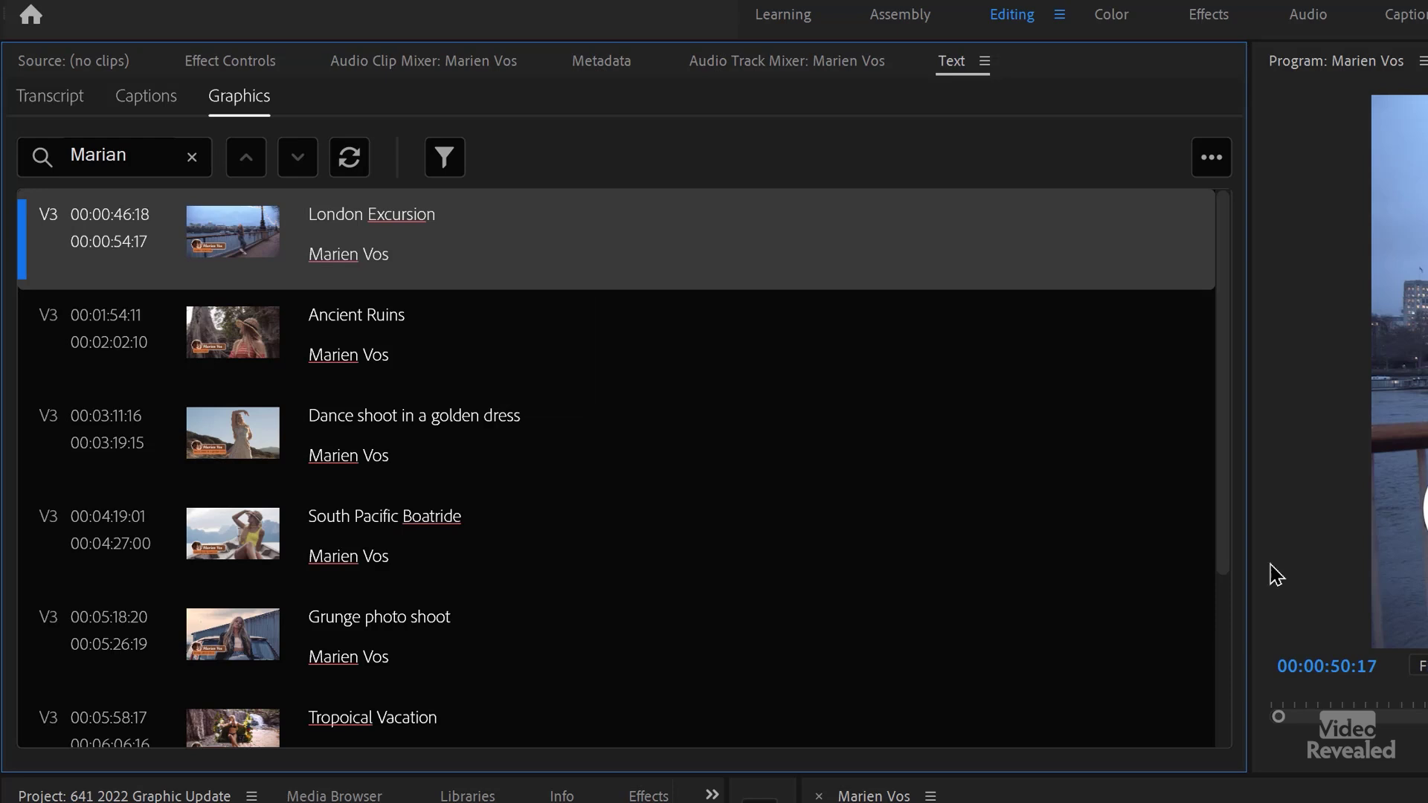
double_click(332, 265)
key("Escape")
- View the spelling suggestions for Marien and dismiss them without changing anything
scroll(334, 250, "down", 2)
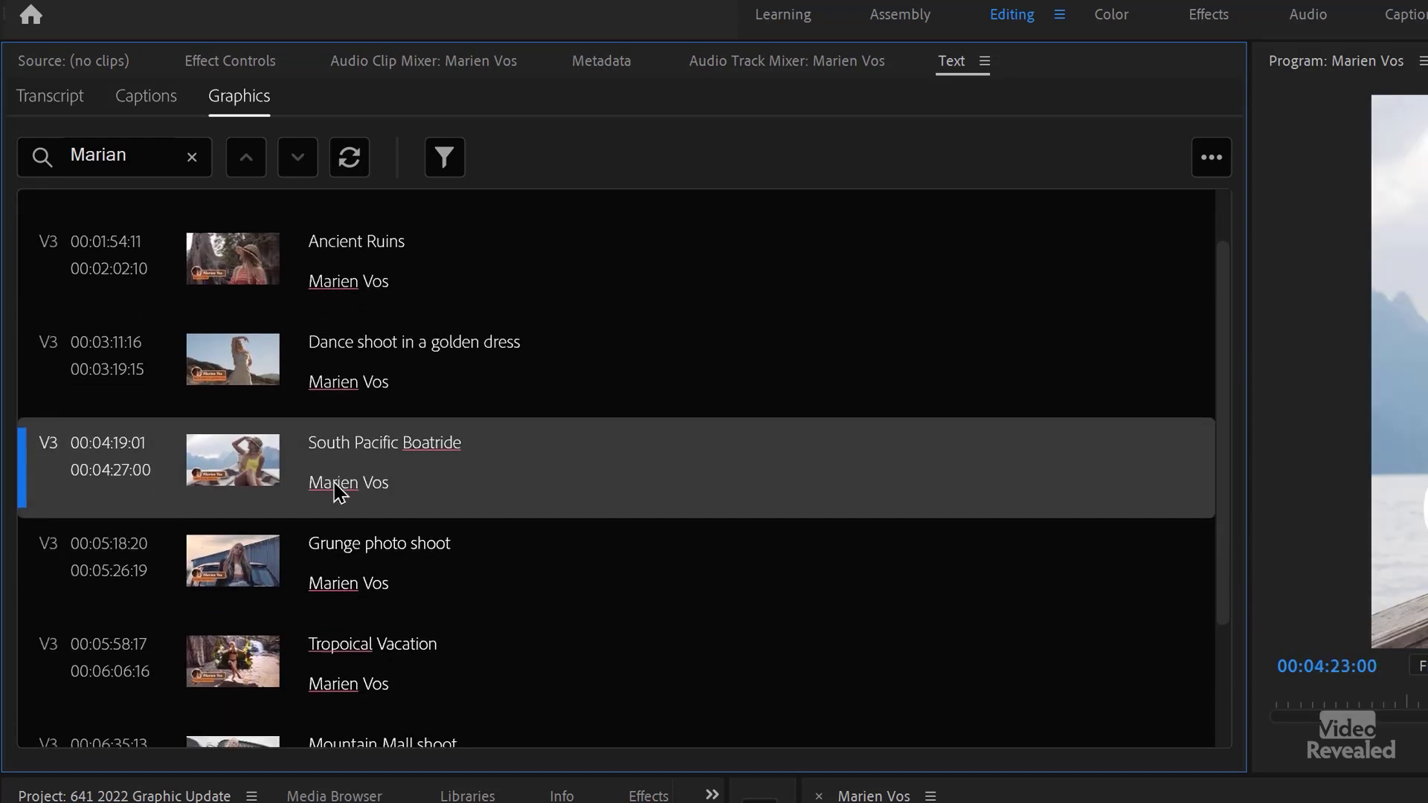
right_click(335, 489)
scroll(425, 577, "down", 2)
scroll(425, 581, "down", 3)
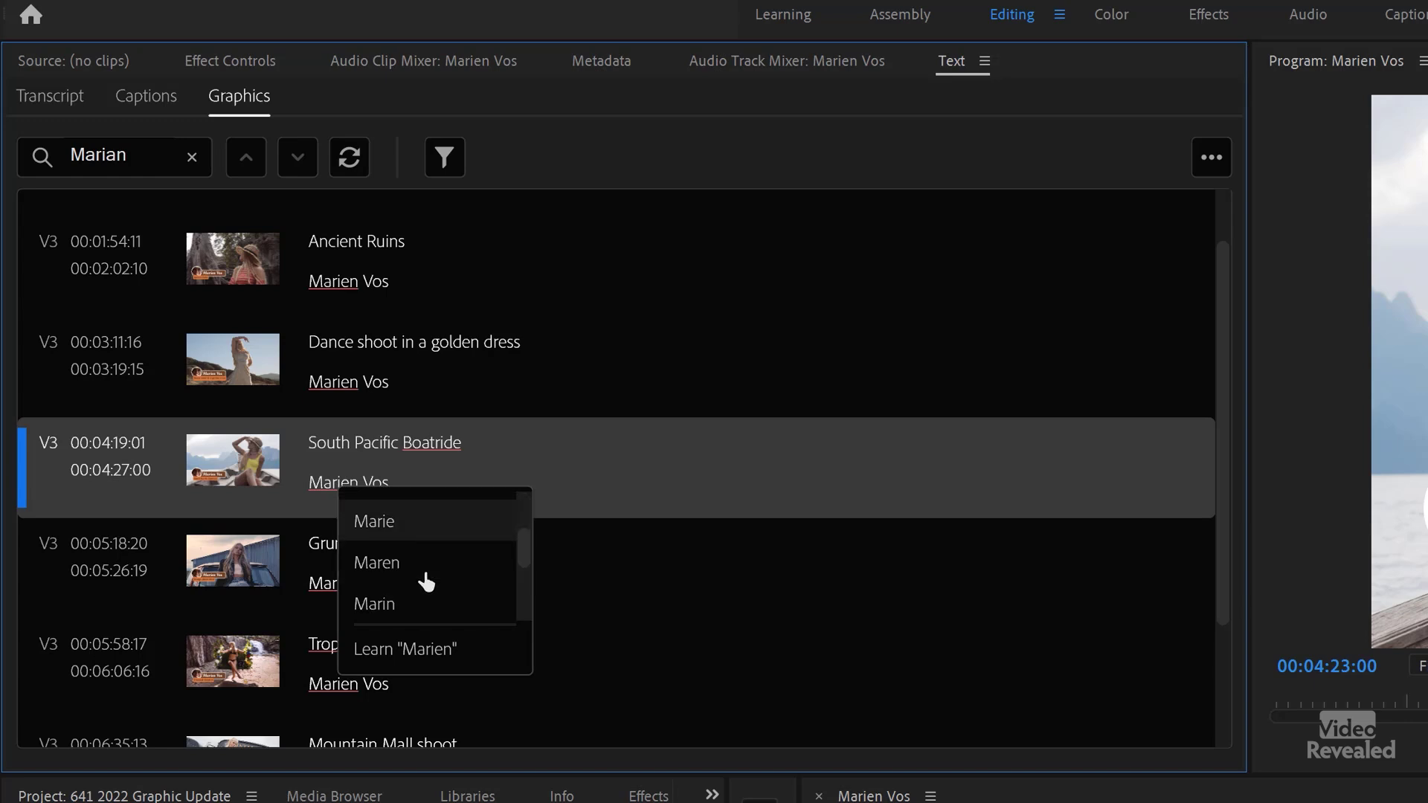
scroll(426, 583, "down", 2)
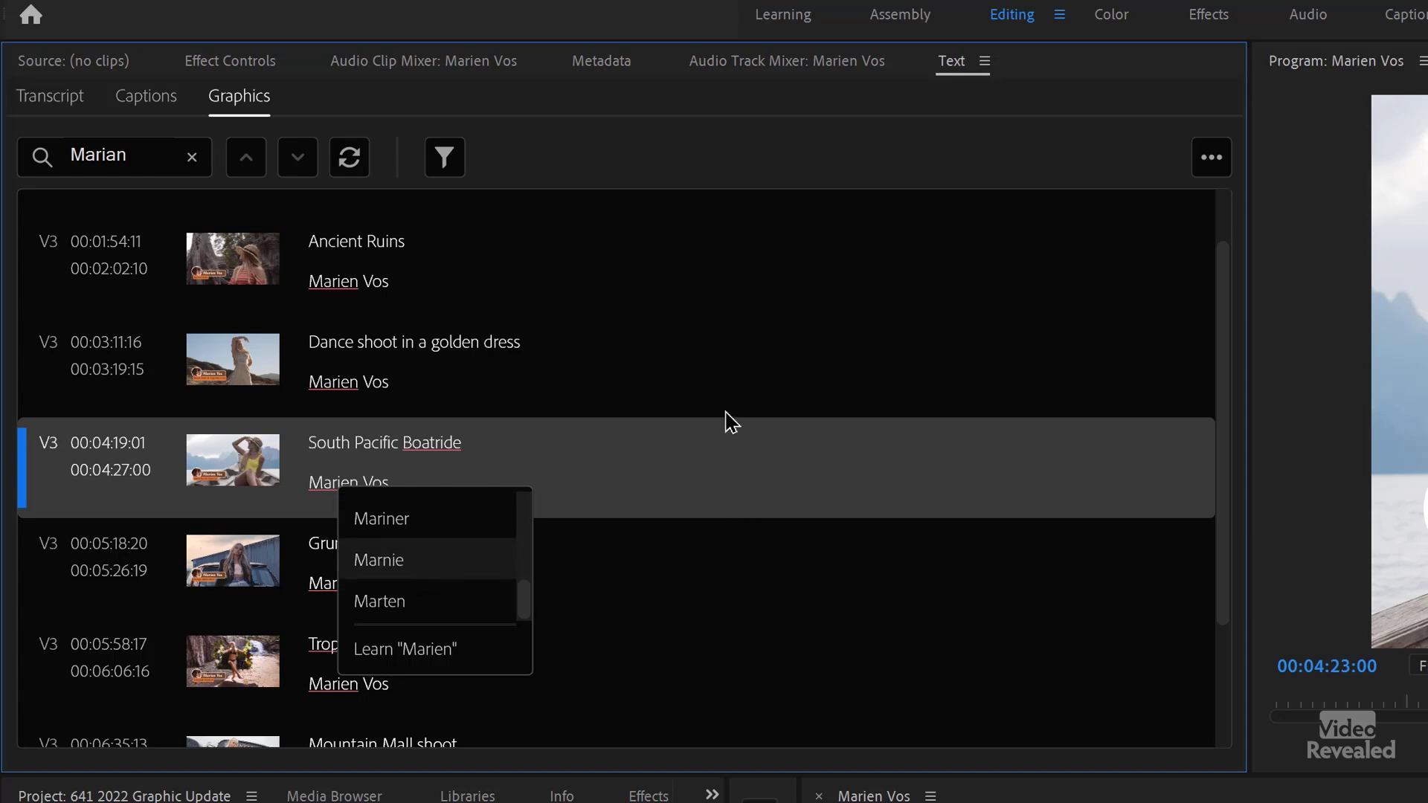
left_click(357, 398)
- Inspect Marien in the Ancient Ruins name, leave it unchanged, and bring up the spell-checking options
scroll(353, 395, "up", 2)
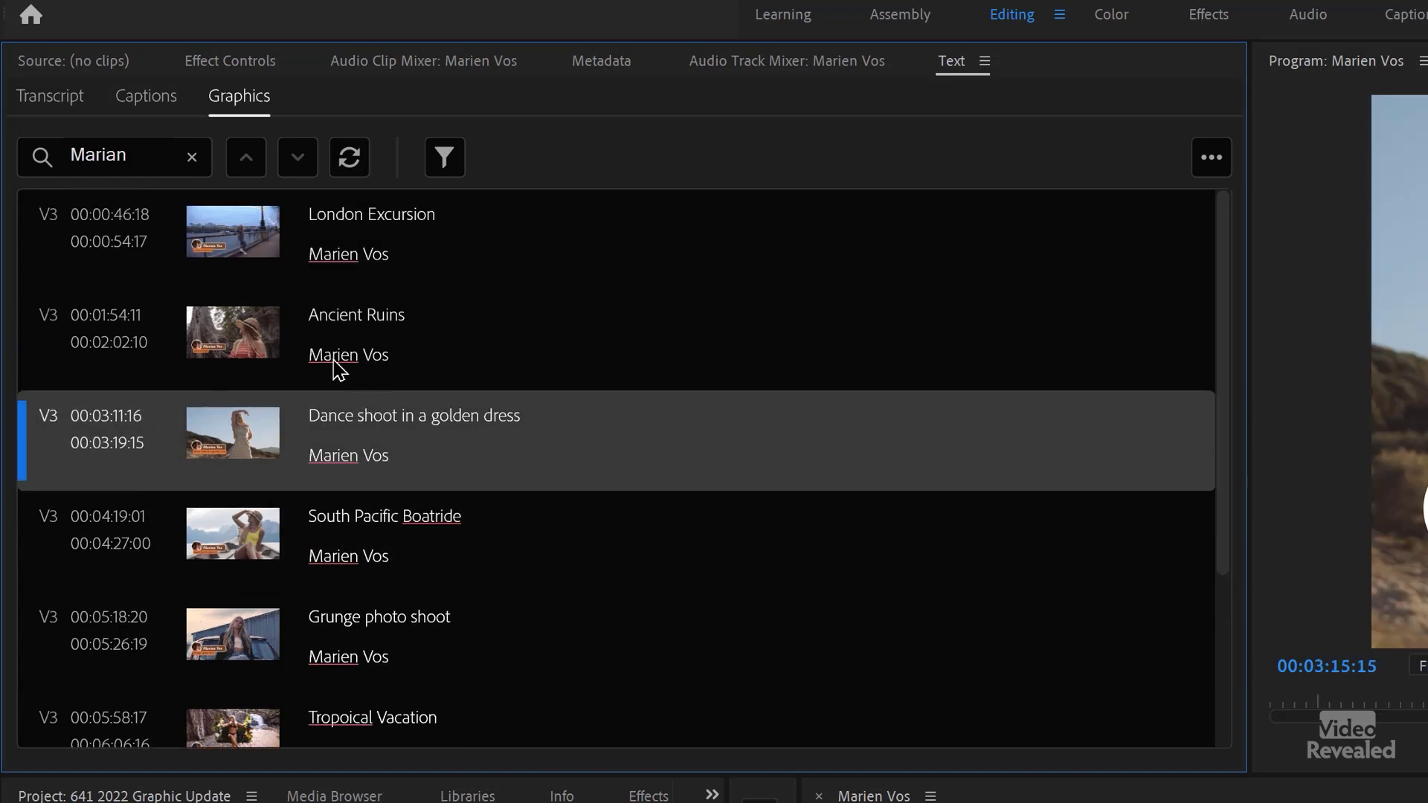
left_click(338, 368)
left_click(341, 364)
double_click(348, 351)
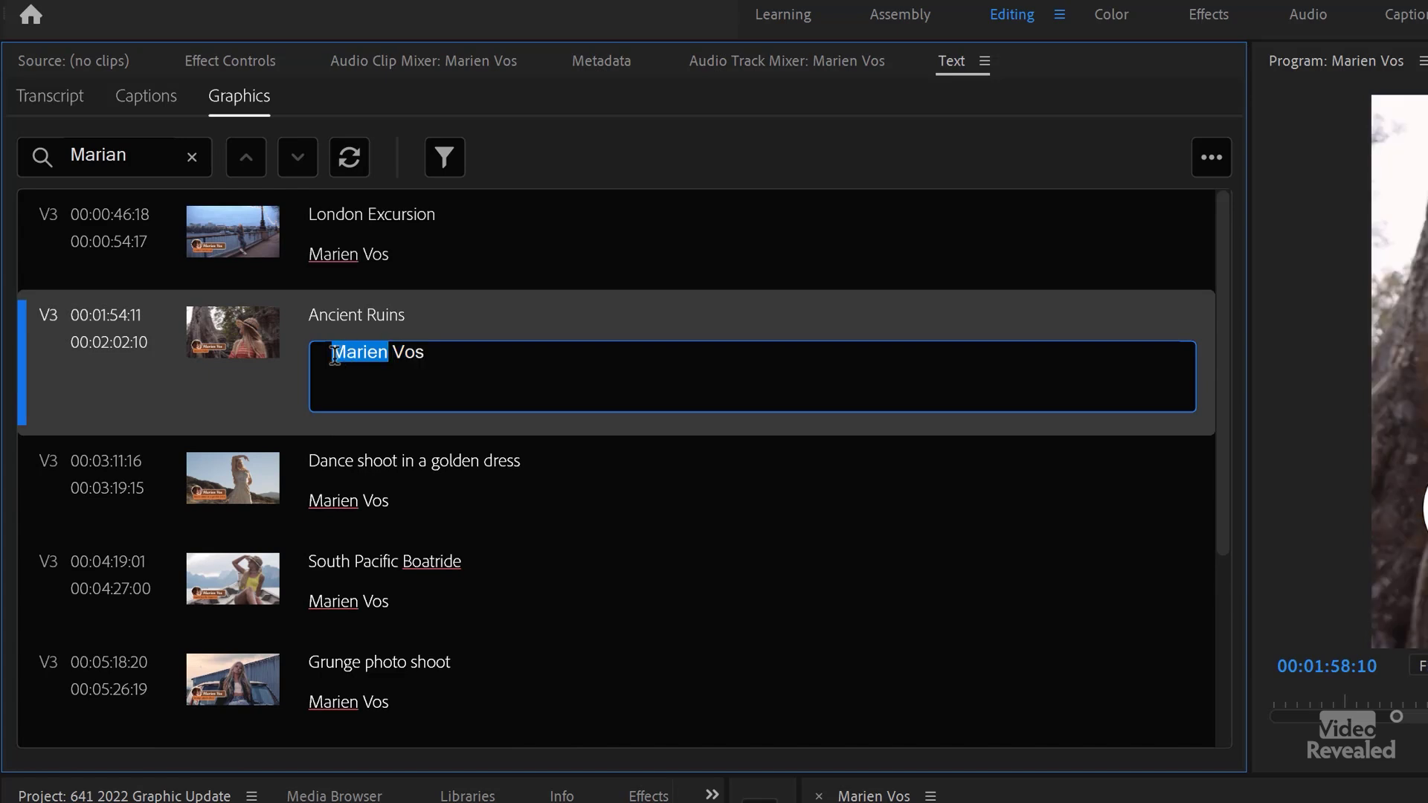
left_click(679, 318)
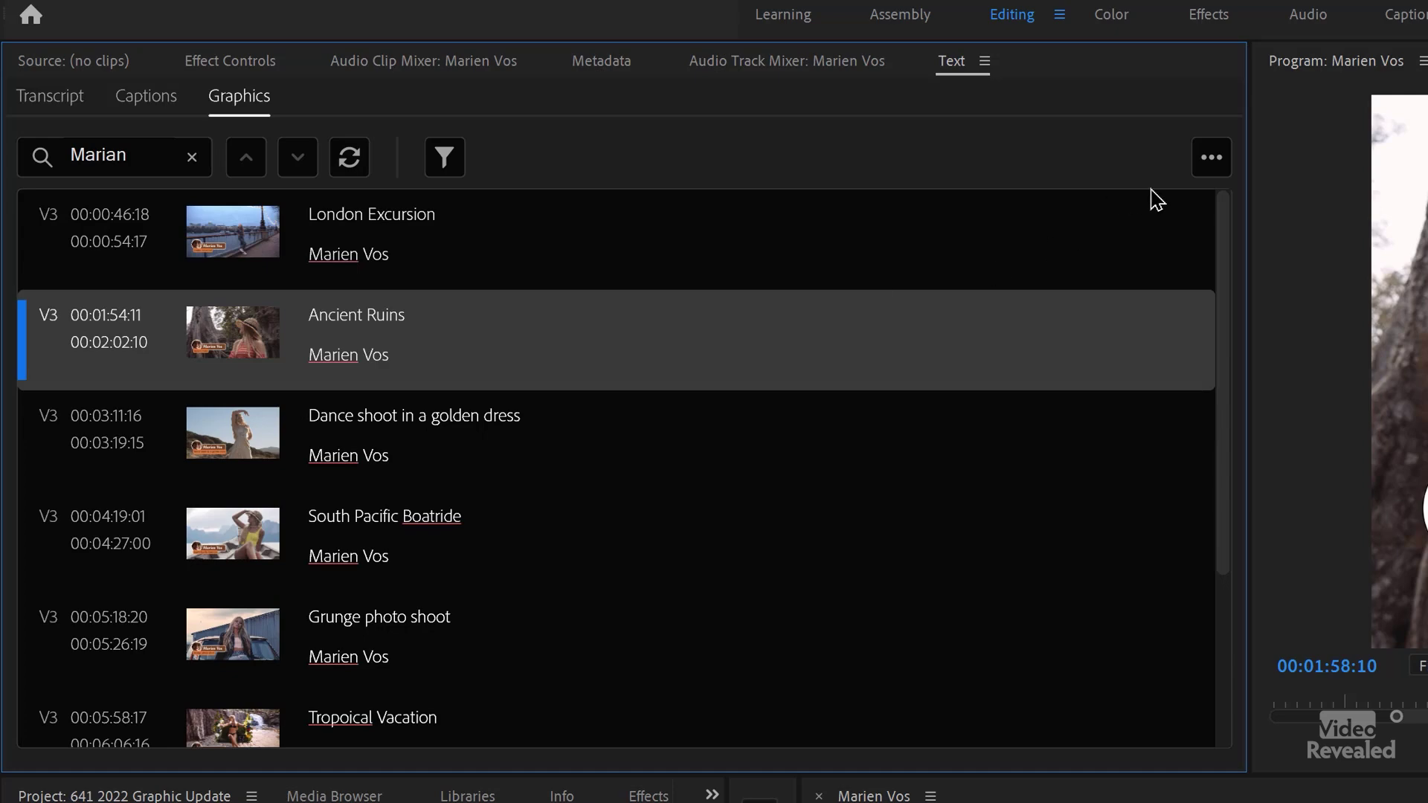
left_click(1212, 159)
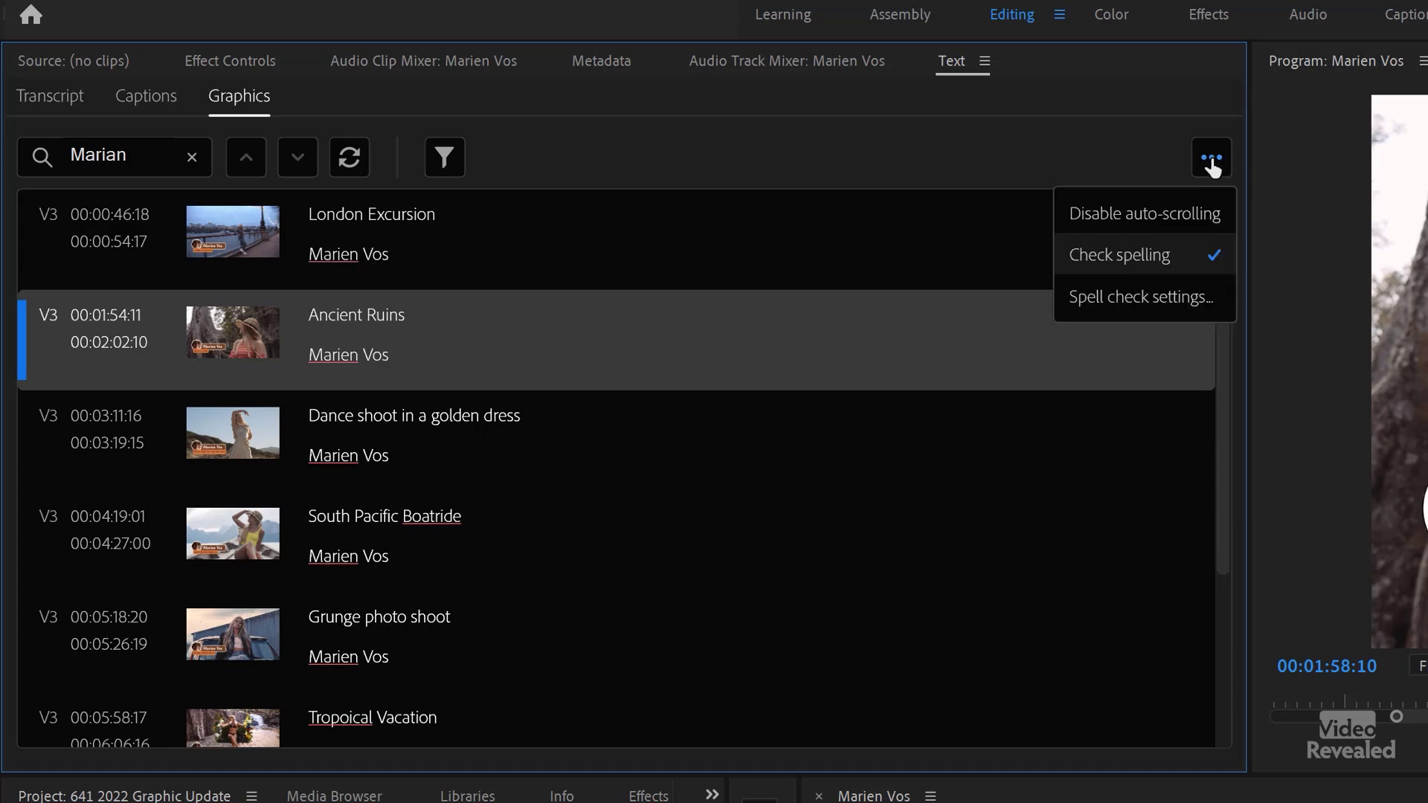
- Add 'Marien' to the spell-check dictionary in Spell check settings so it stops being flagged
left_click(1162, 314)
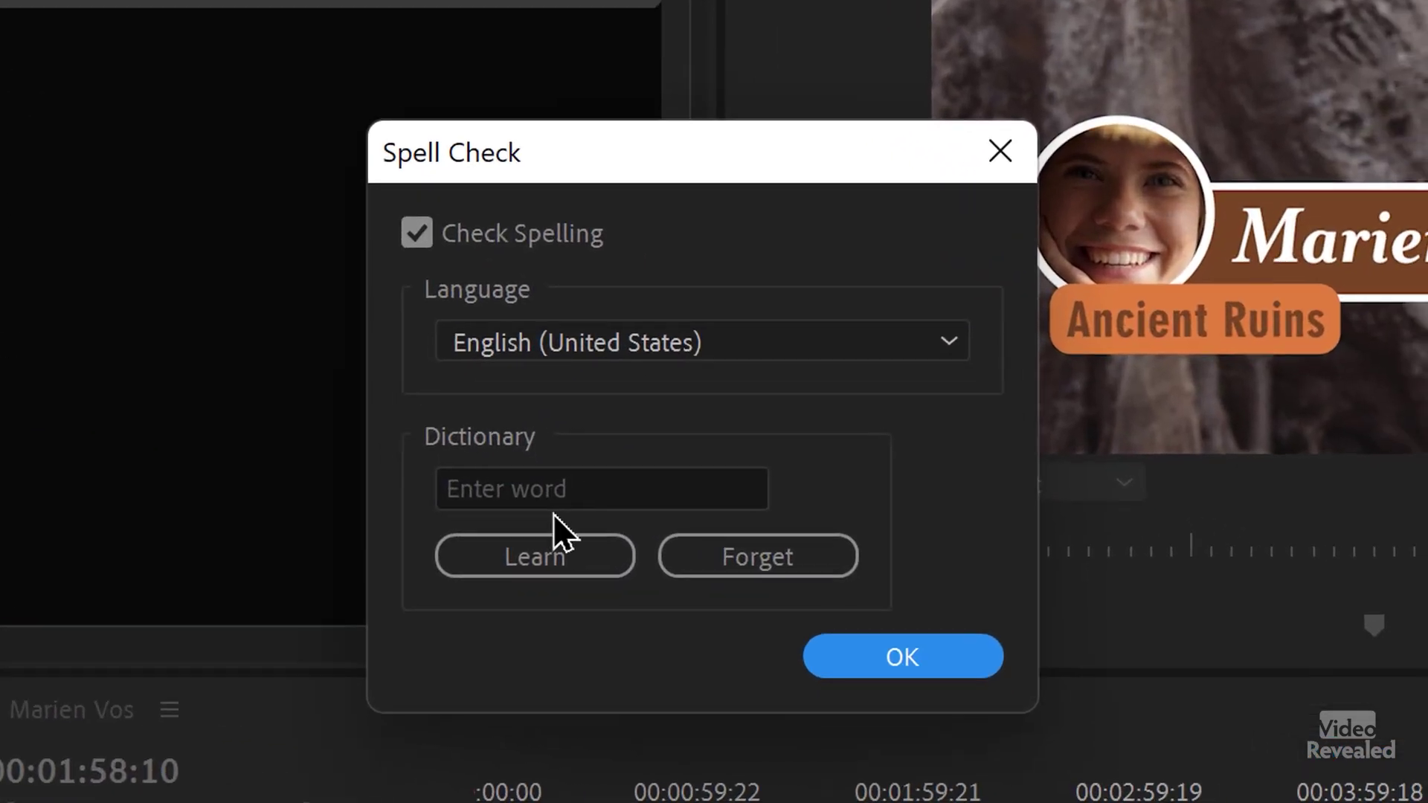
left_click(1140, 664)
type("Marien")
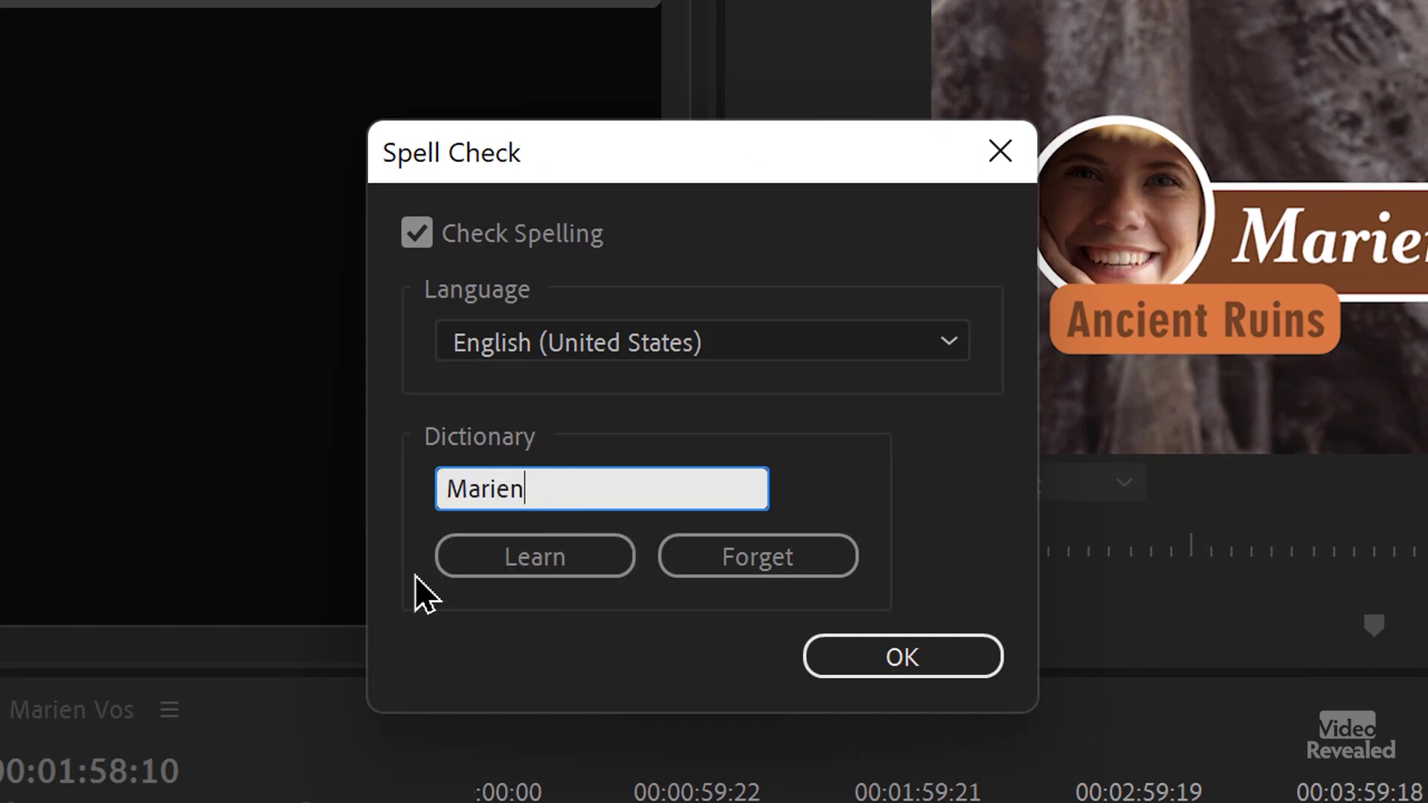
left_click(551, 562)
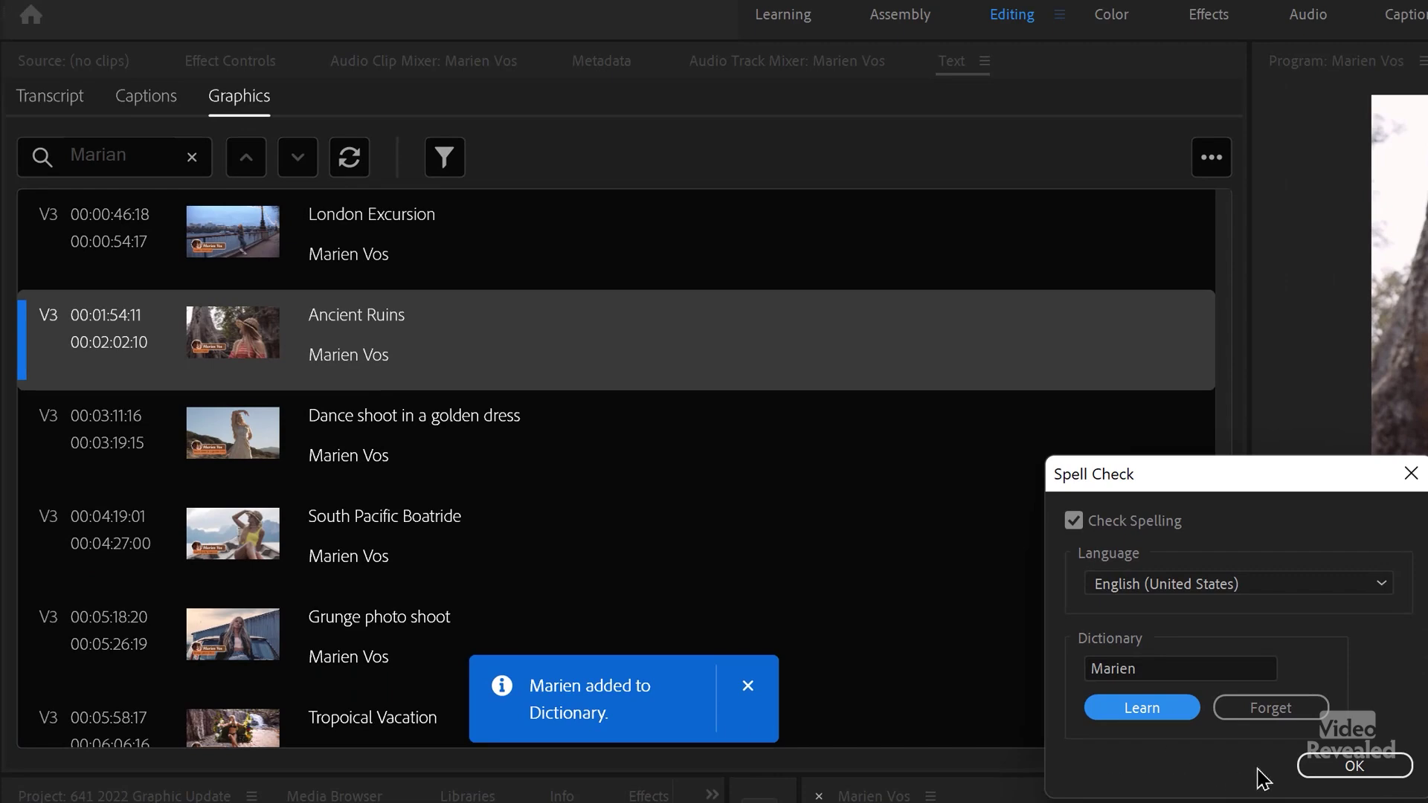
left_click(1348, 766)
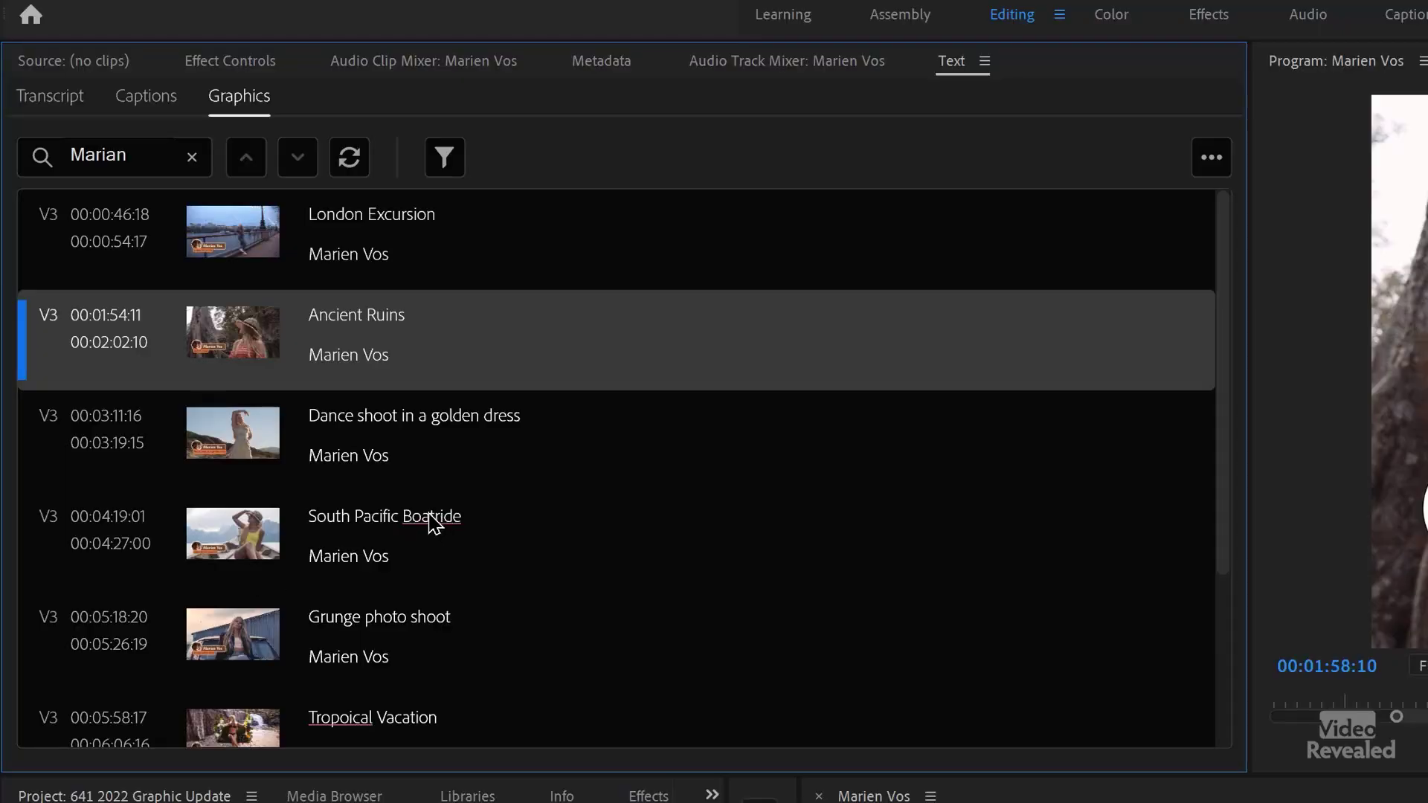
- Edit the Boatride title to read 'South Pacific Boat ride' by inserting a space
right_click(430, 515)
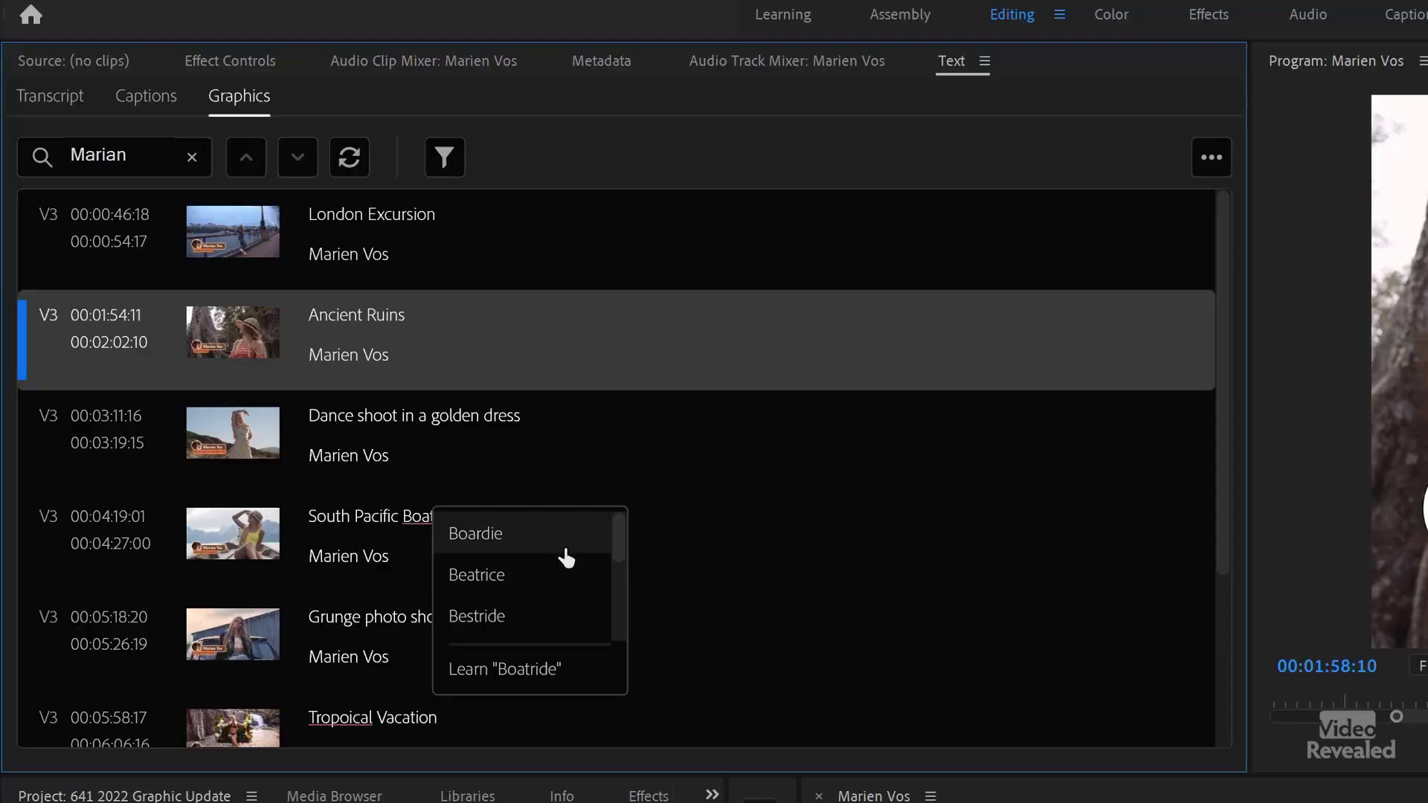
scroll(567, 578, "down", 2)
scroll(566, 579, "down", 3)
scroll(567, 585, "down", 1)
scroll(503, 636, "up", 1)
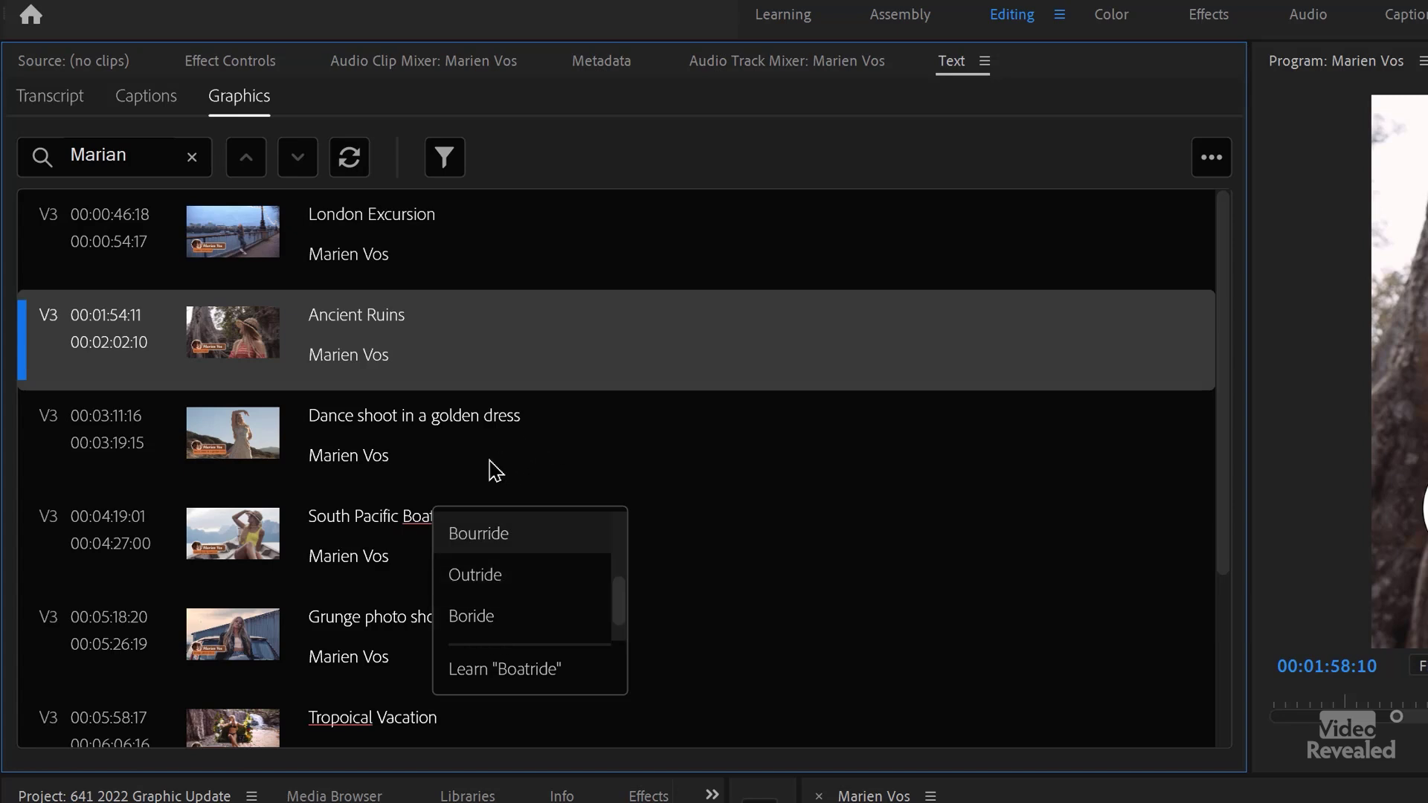
left_click(426, 522)
double_click(437, 517)
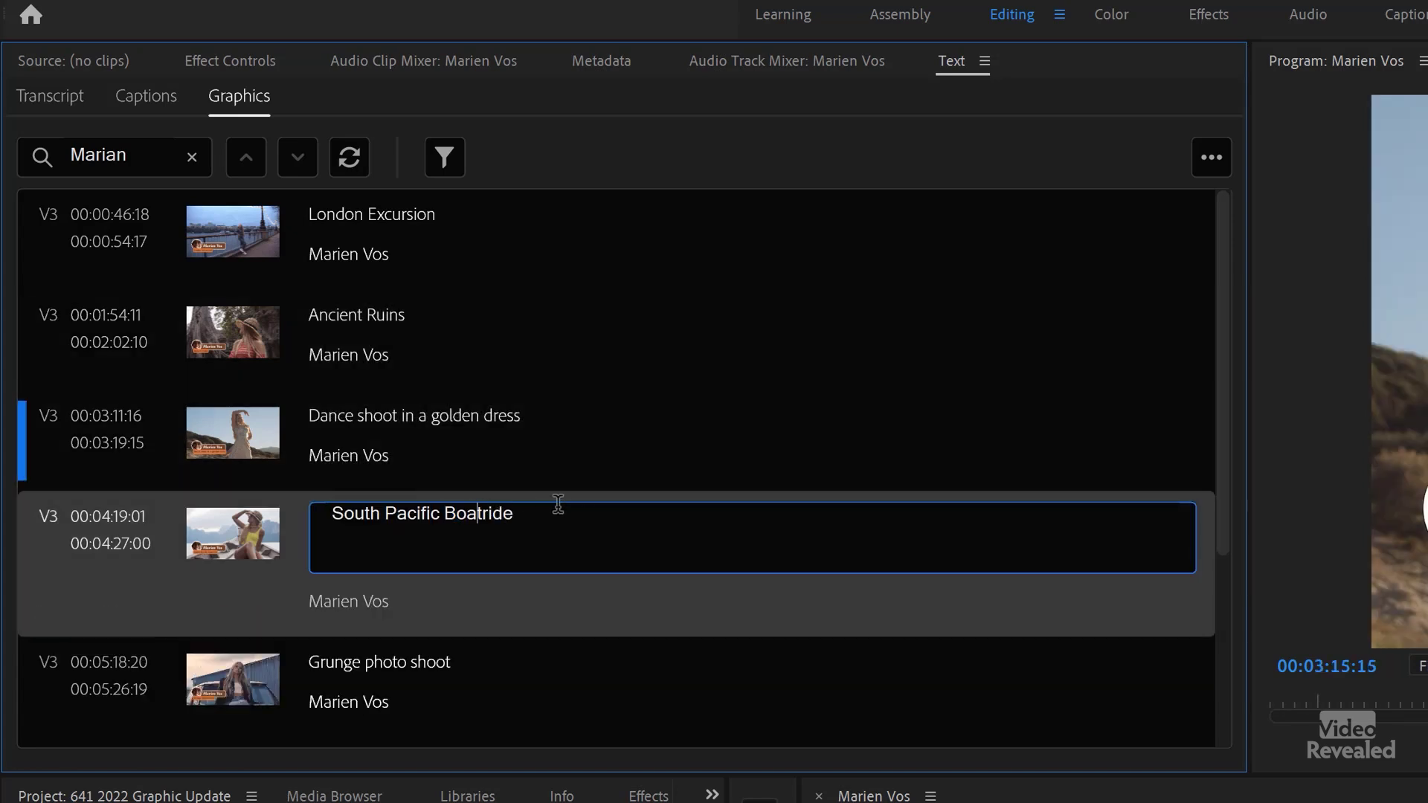
left_click(664, 447)
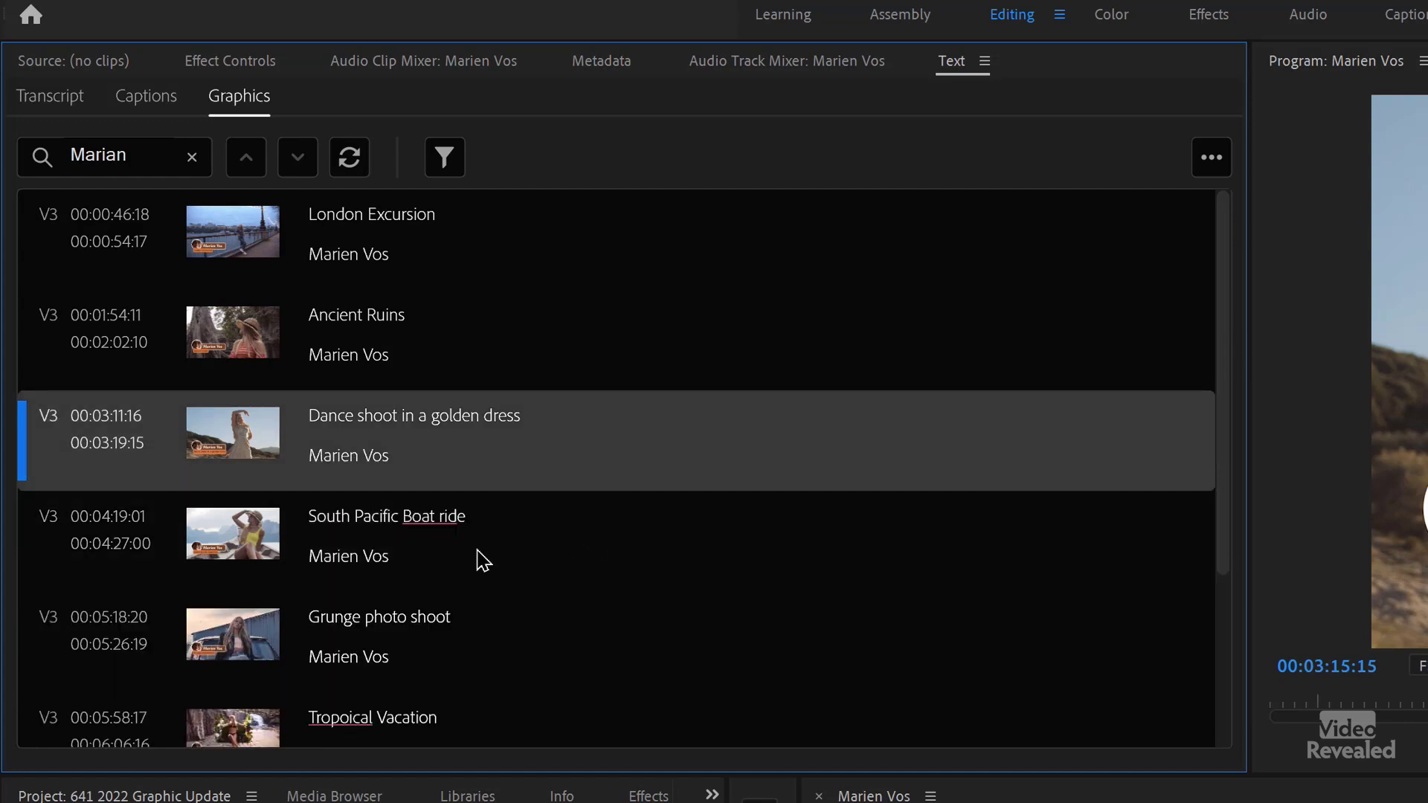
left_click(479, 560)
- Replace 'Tropoical' with the suggested 'Tropical' so the title reads 'Tropical Vacation'
scroll(491, 565, "down", 1)
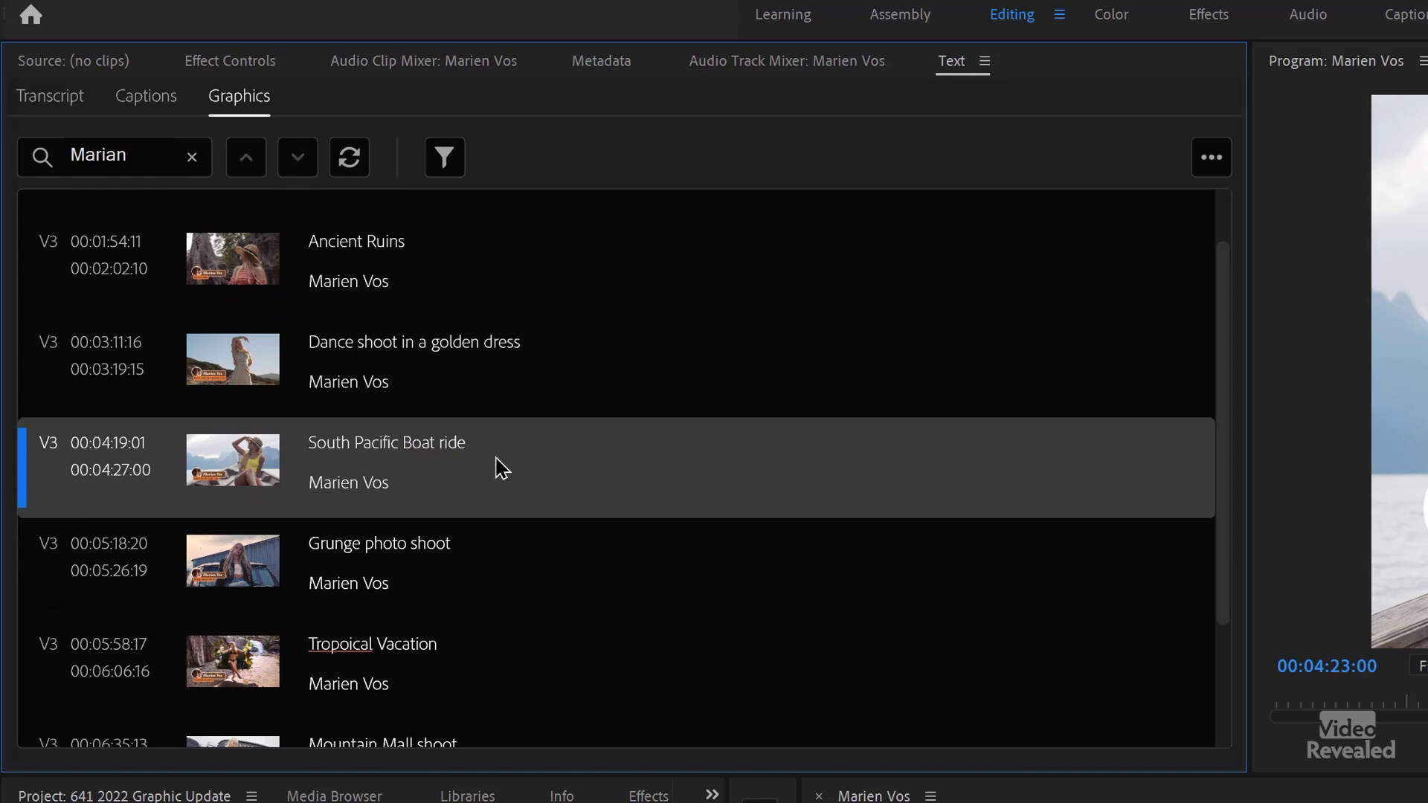
right_click(333, 658)
left_click(390, 543)
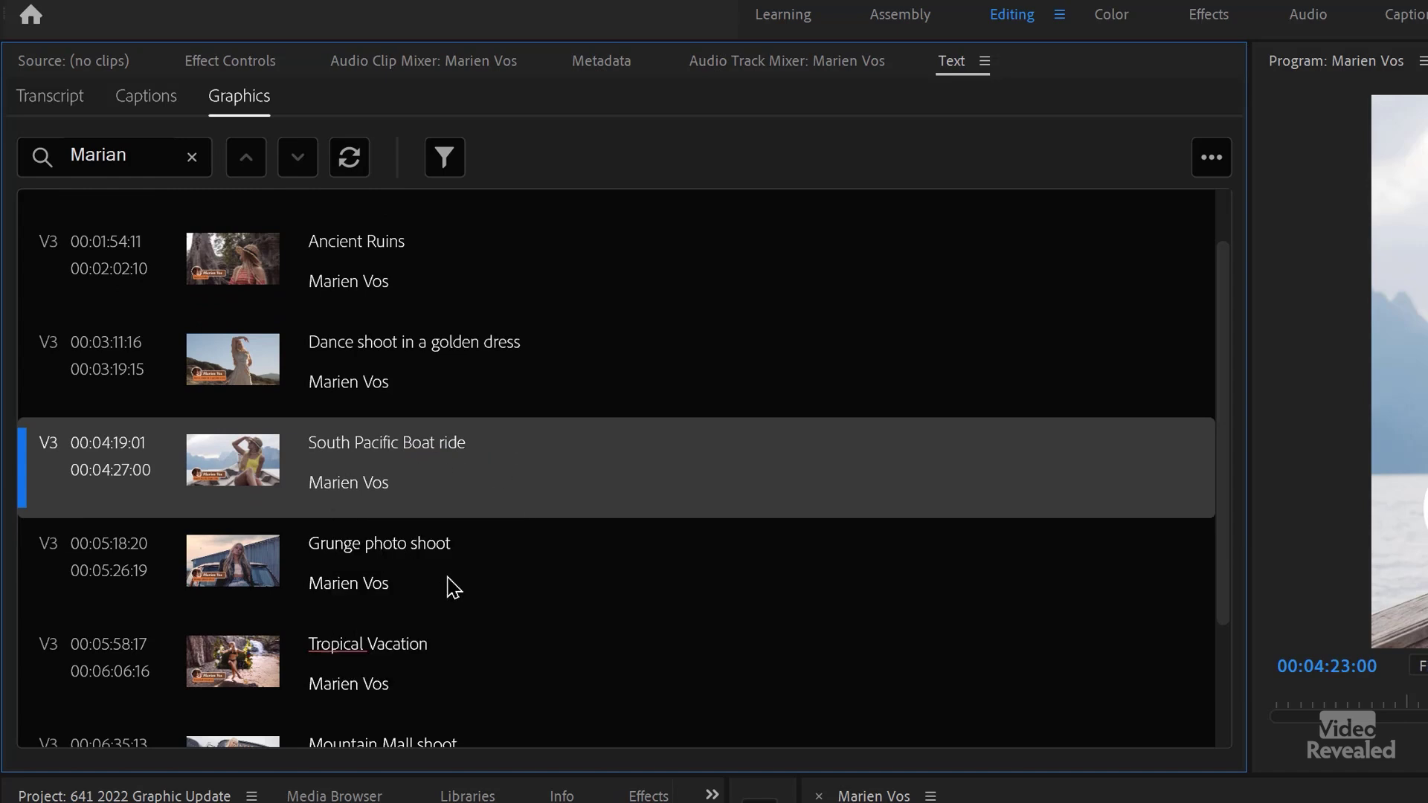
left_click(590, 668)
scroll(590, 667, "down", 1)
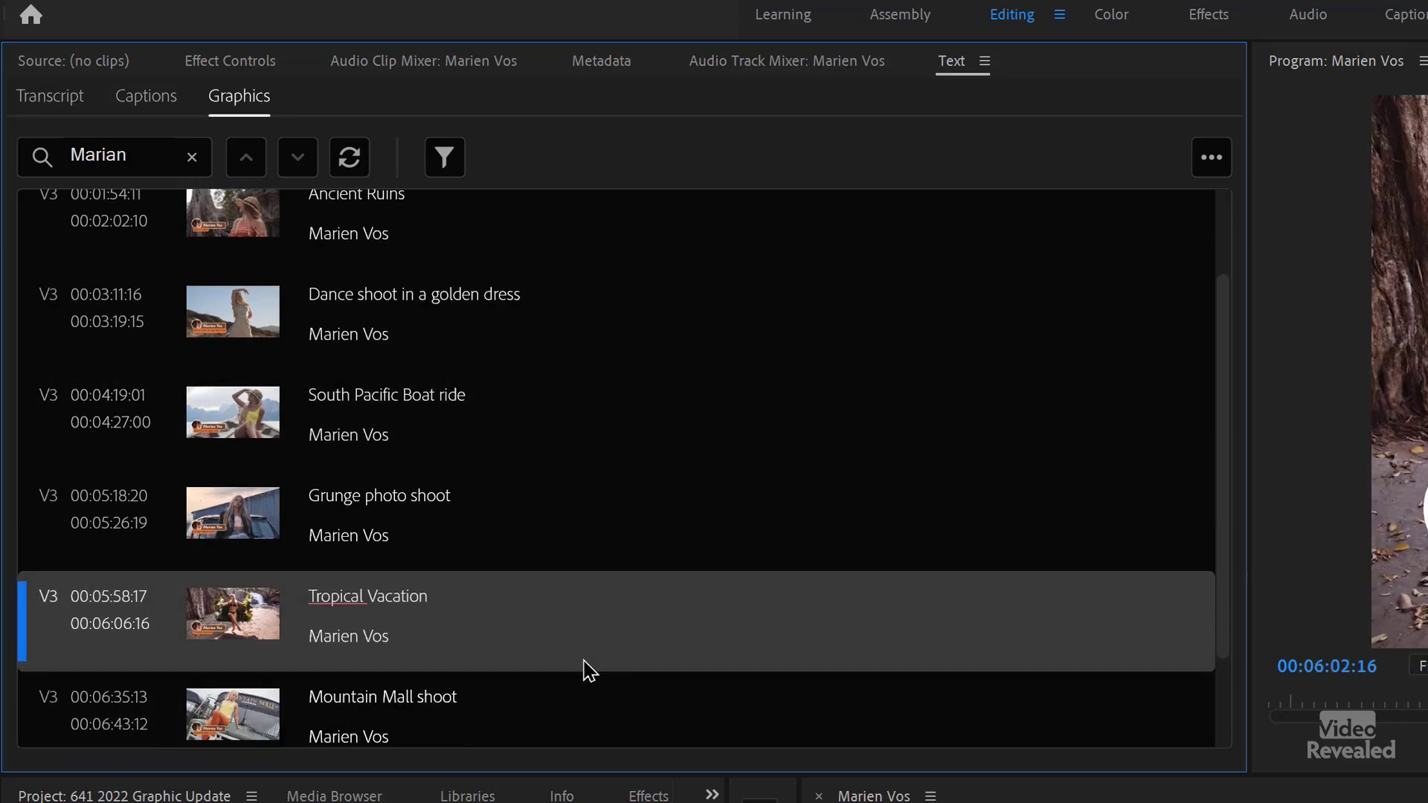
scroll(588, 662, "down", 1)
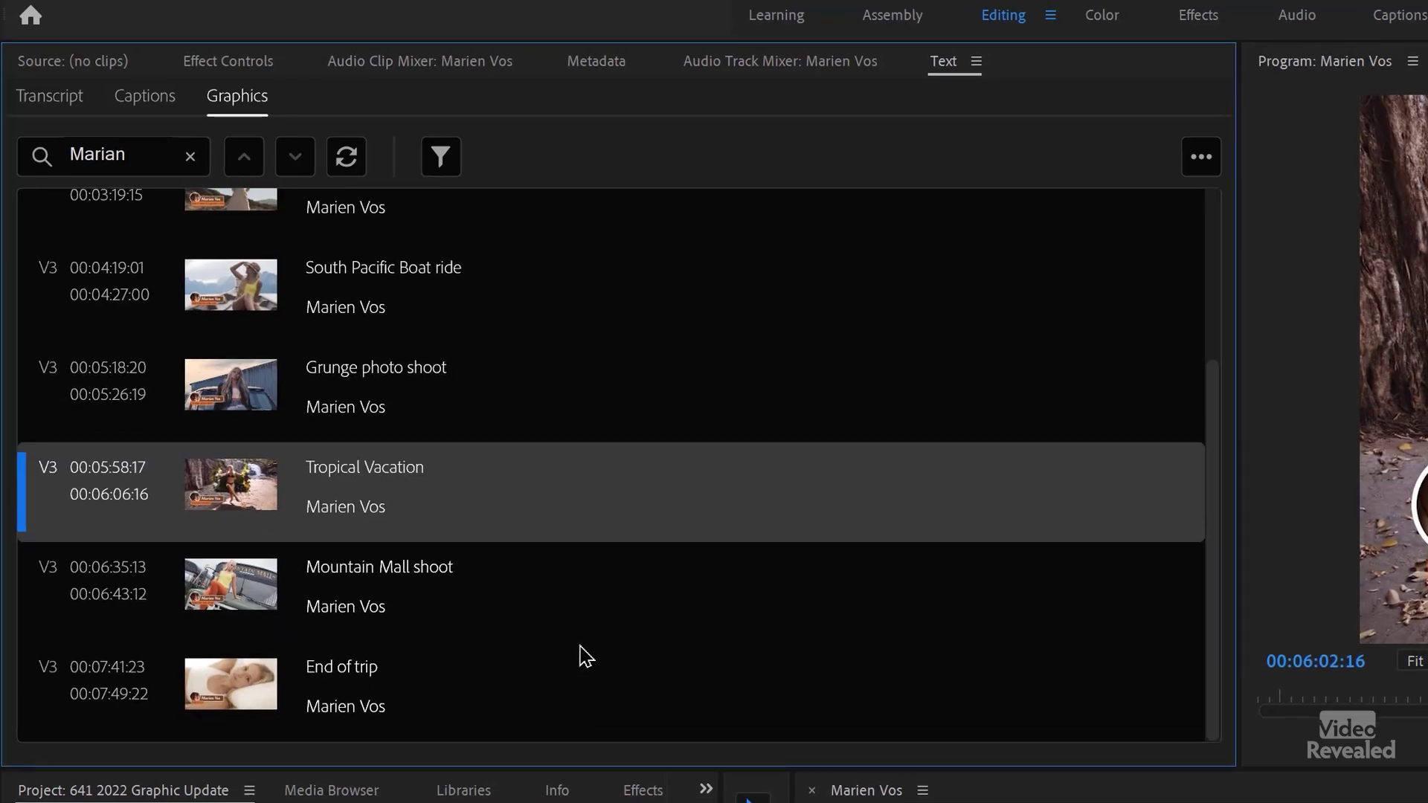